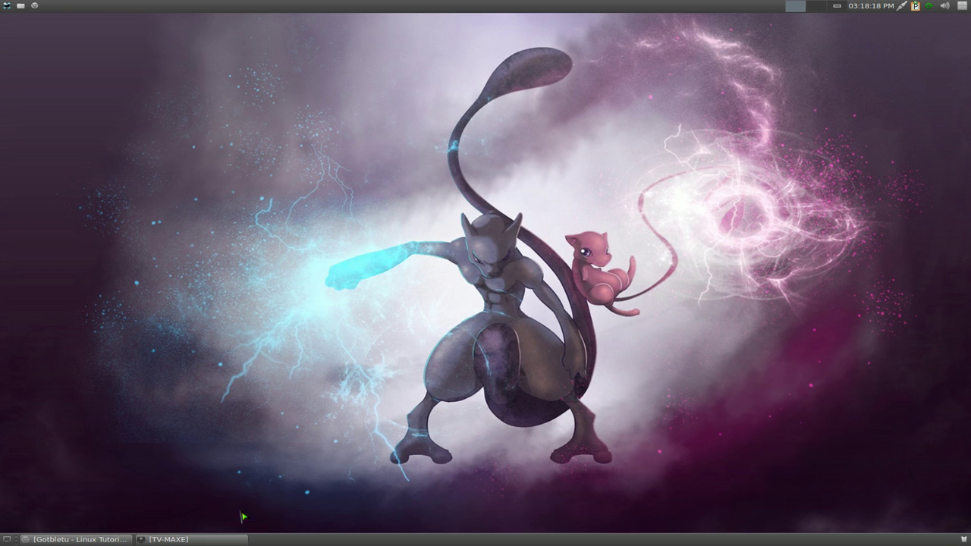
- Bring up the TV-MAXE window and compare its radio channel list with its TV channel list
click(227, 539)
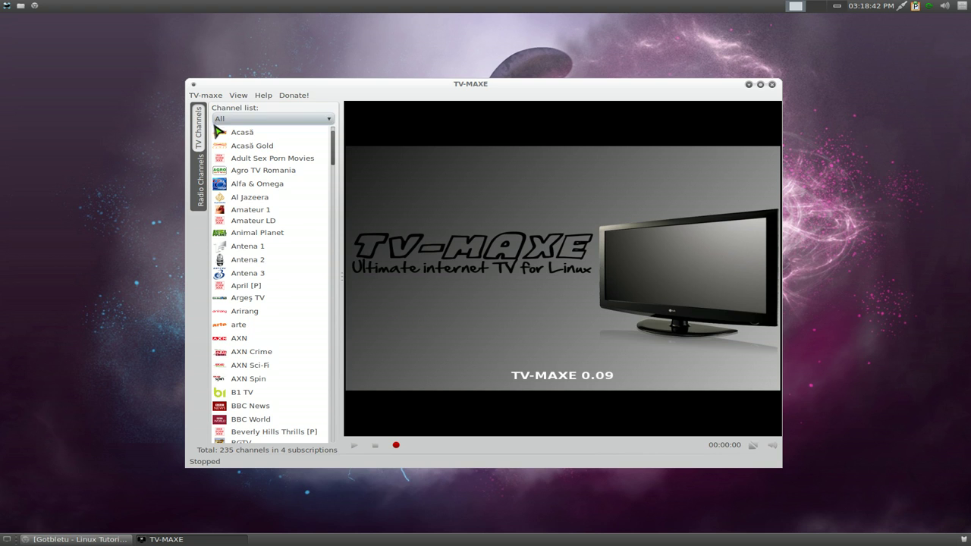
click(203, 182)
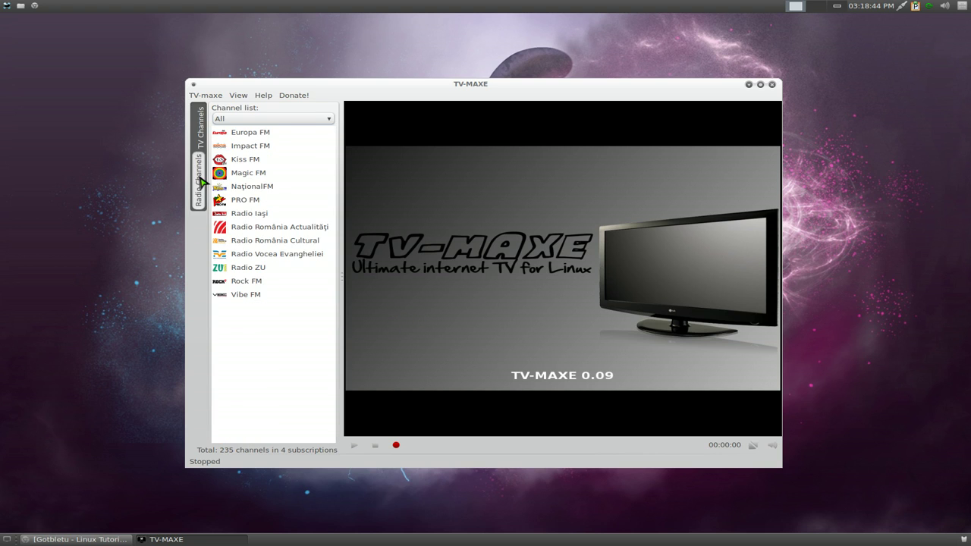
click(202, 149)
click(201, 182)
click(203, 144)
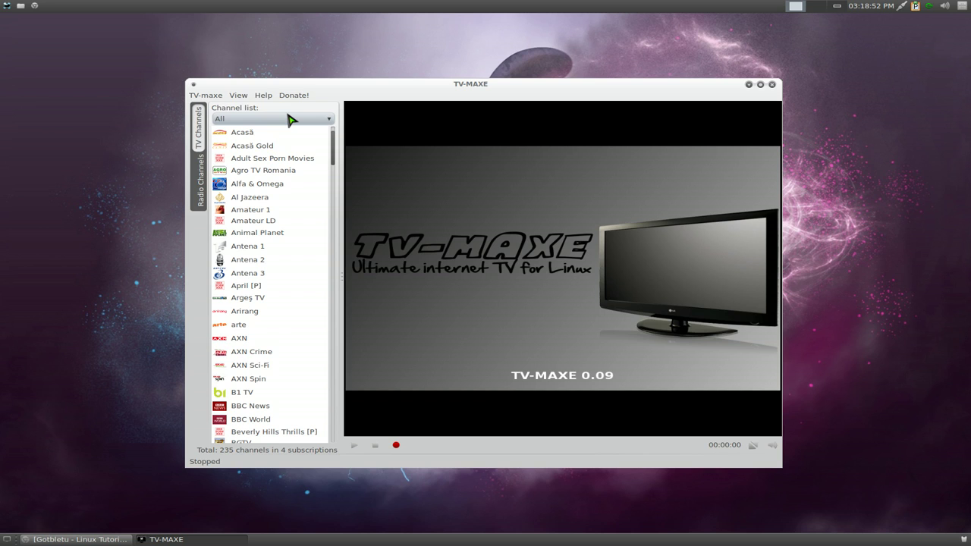
- Filter the TV channel list to International and play Al Jazeera
click(260, 121)
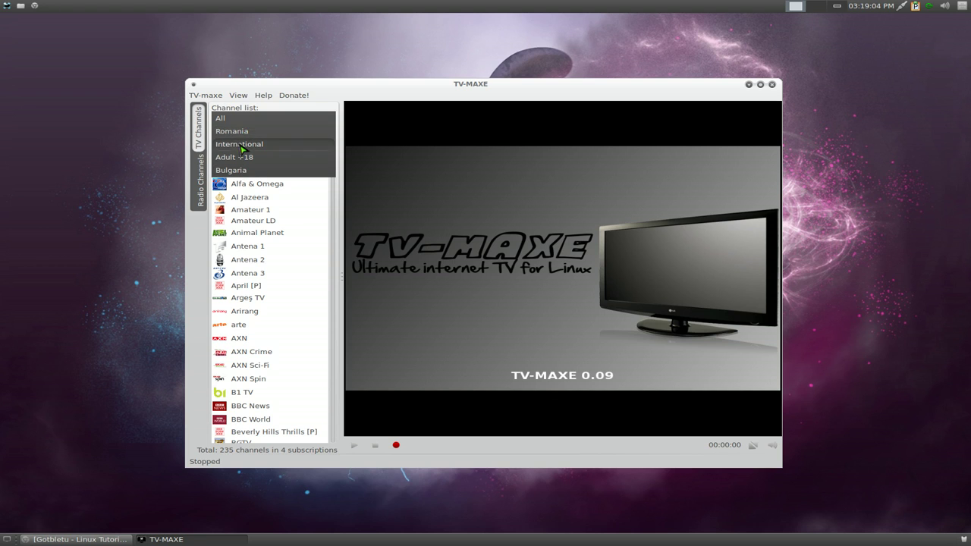
click(243, 144)
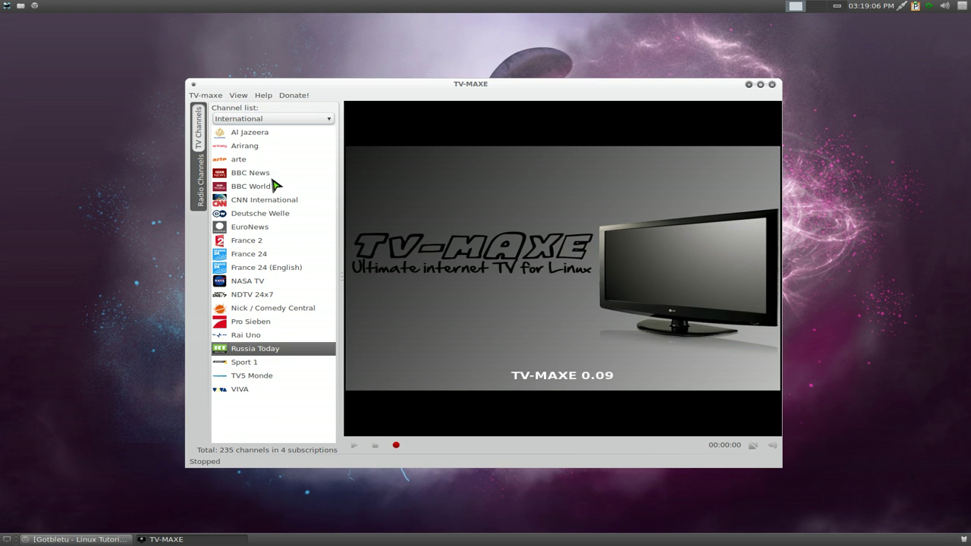
click(250, 135)
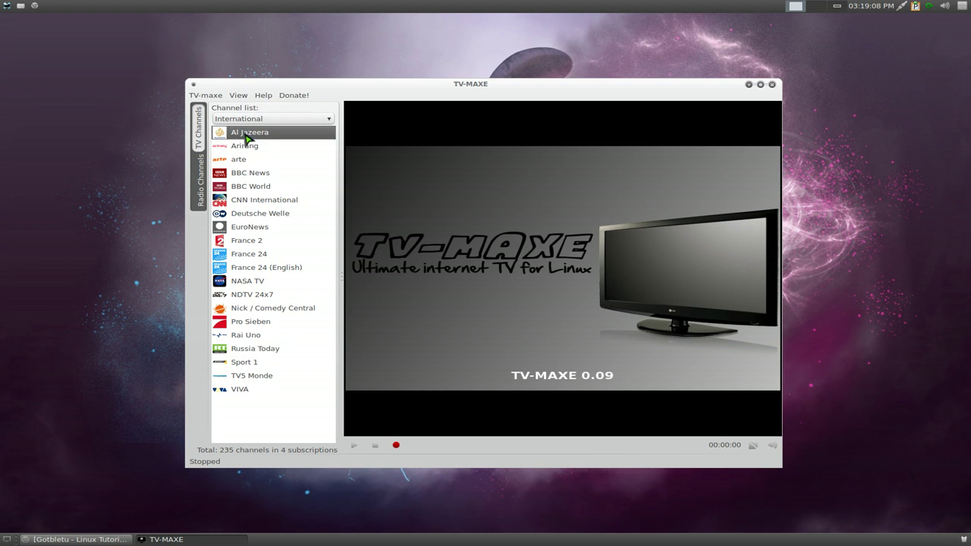
double_click(257, 137)
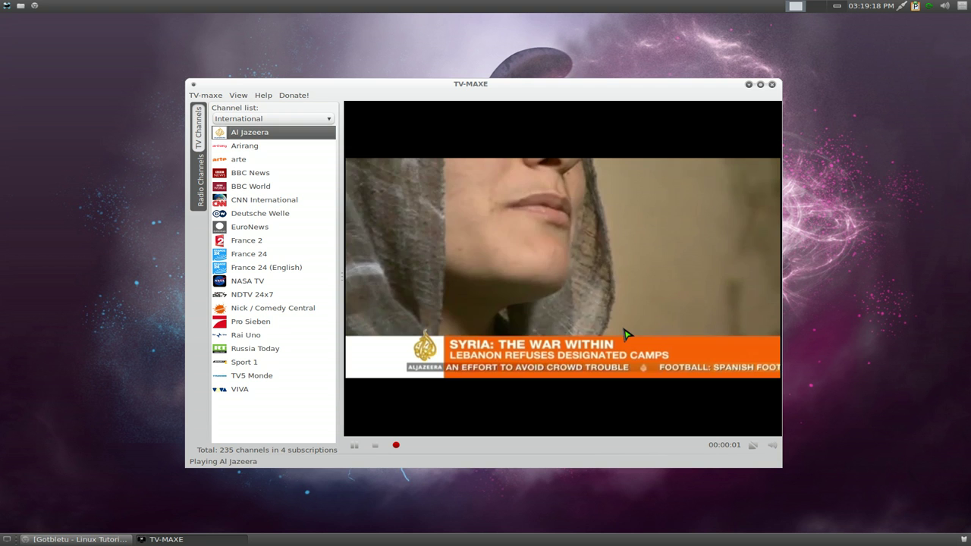
- View the channel info for Al Jazeera, including its stream address, and close it
right_click(255, 136)
click(287, 182)
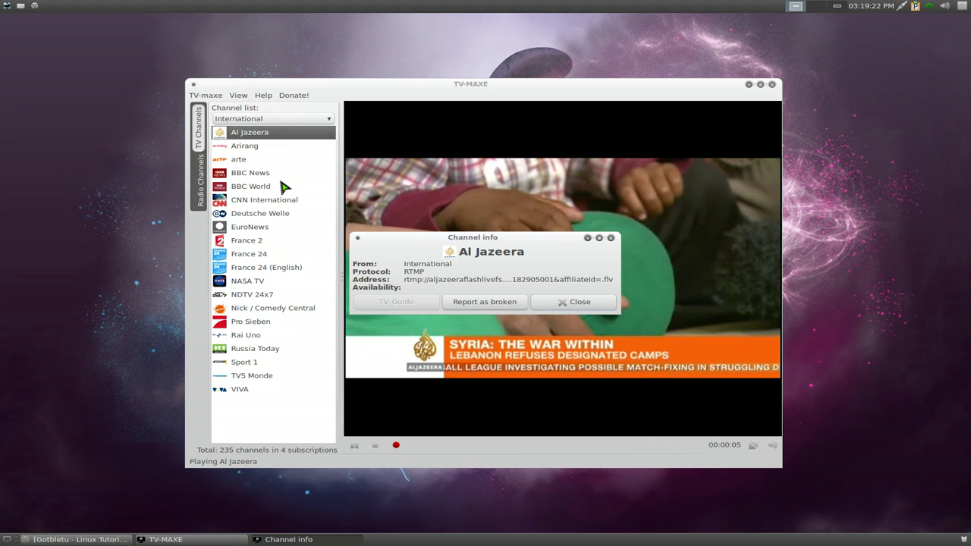
double_click(421, 280)
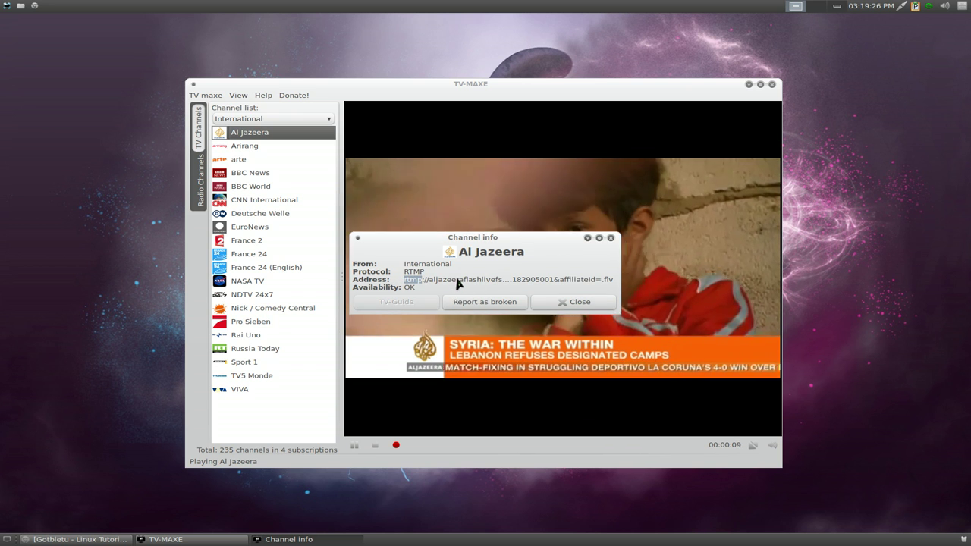
click(564, 305)
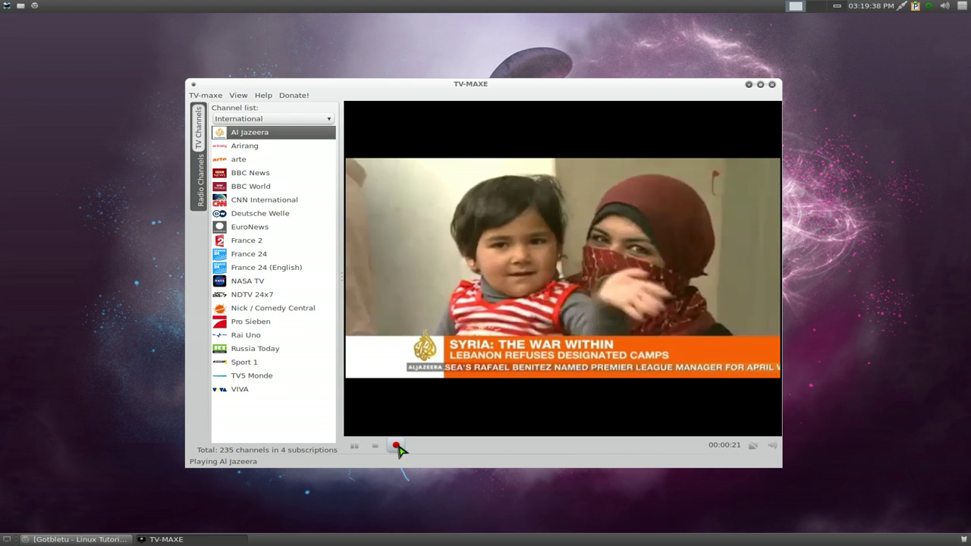
- Start a recording of the Al Jazeera stream and cancel saving it
click(396, 446)
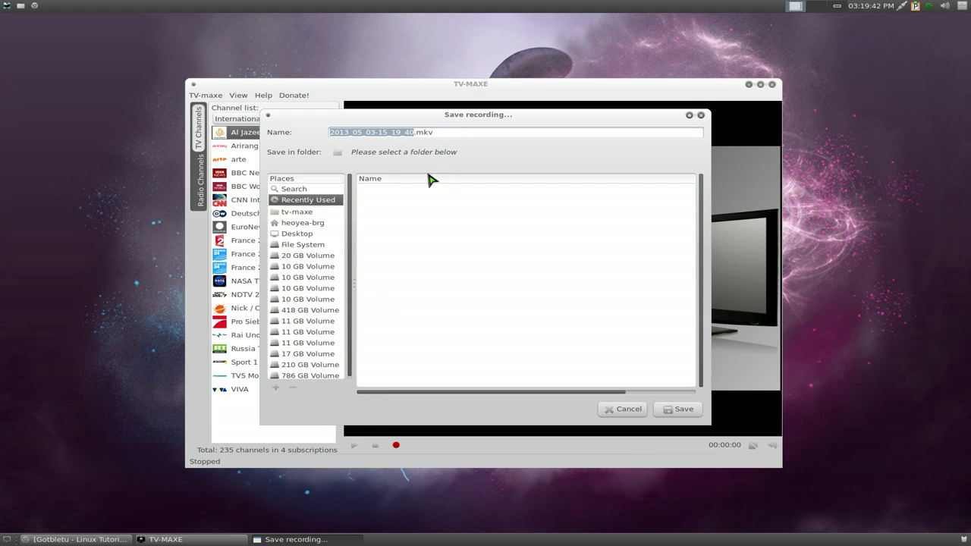
click(626, 409)
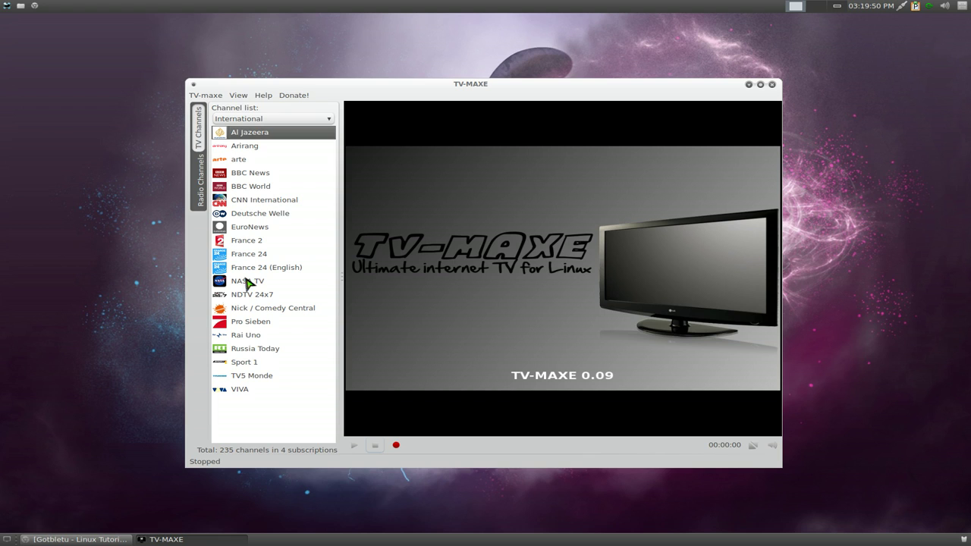
- Play the Russia Today channel and stop its playback
double_click(258, 350)
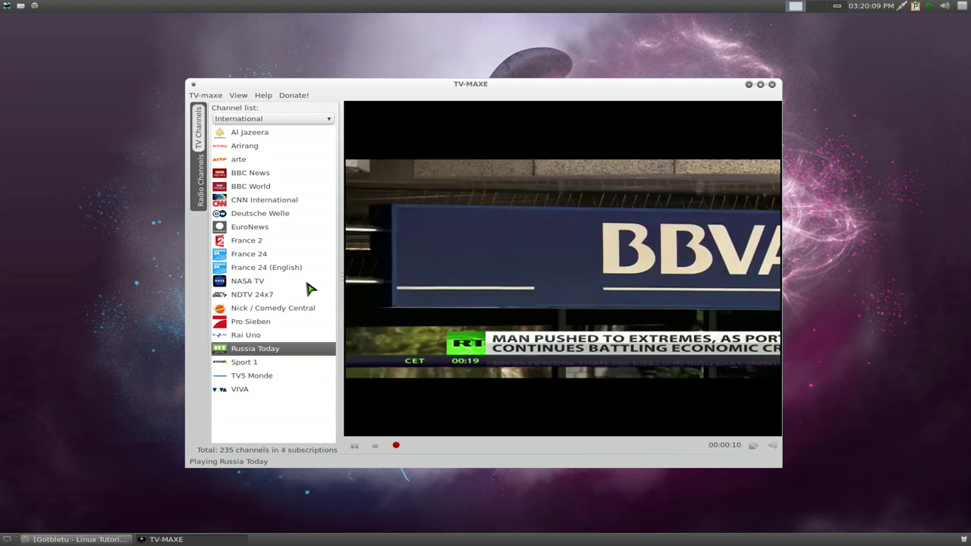
click(375, 445)
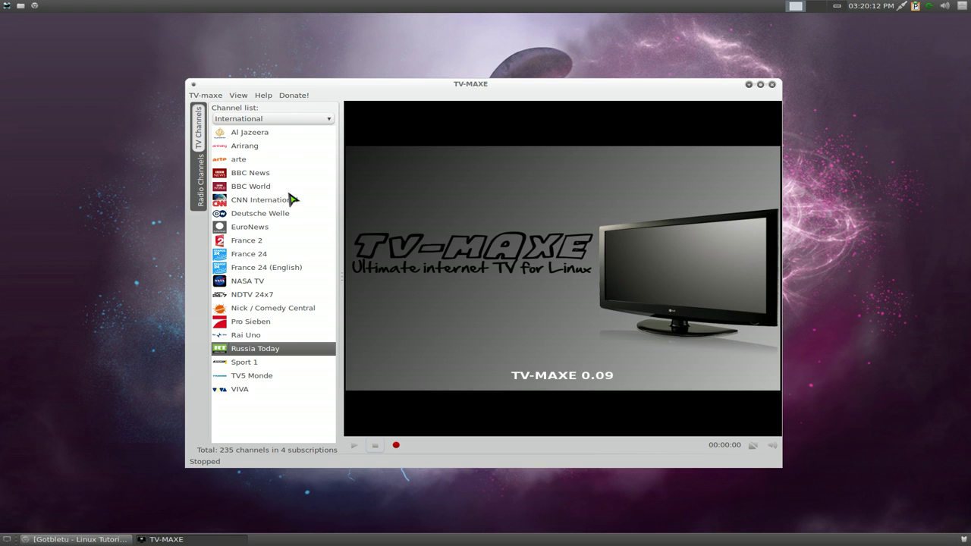
- Set the channel list to All and inspect the AXN channel info with its stream addresses
click(272, 120)
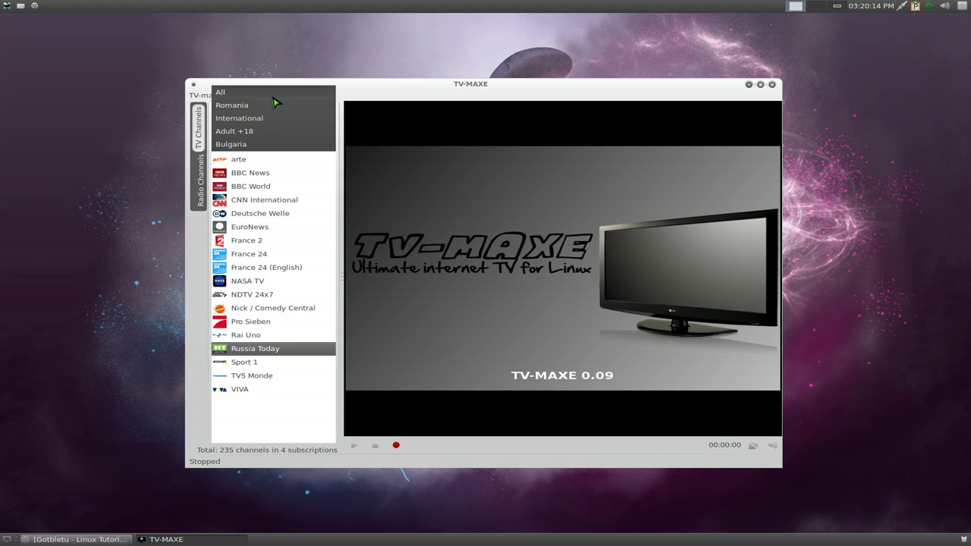
click(274, 97)
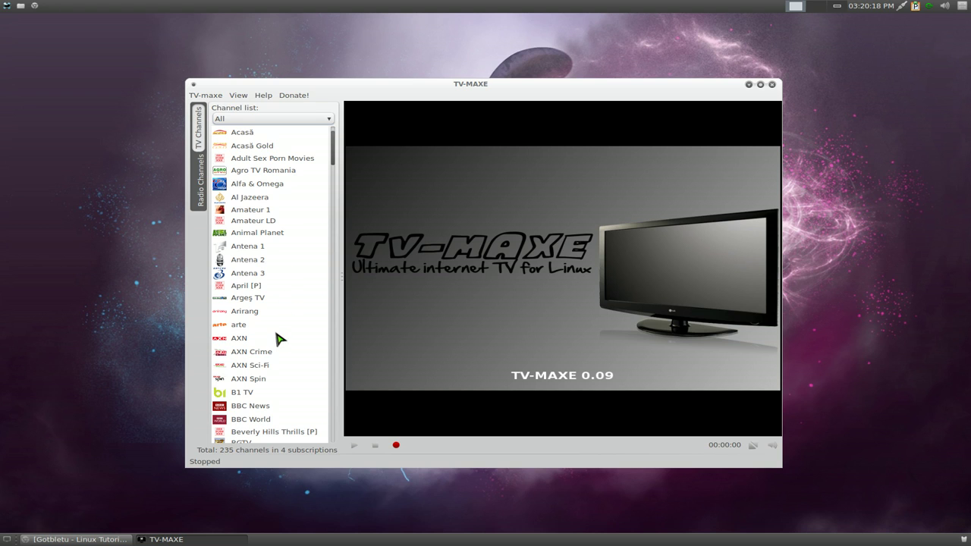
click(247, 339)
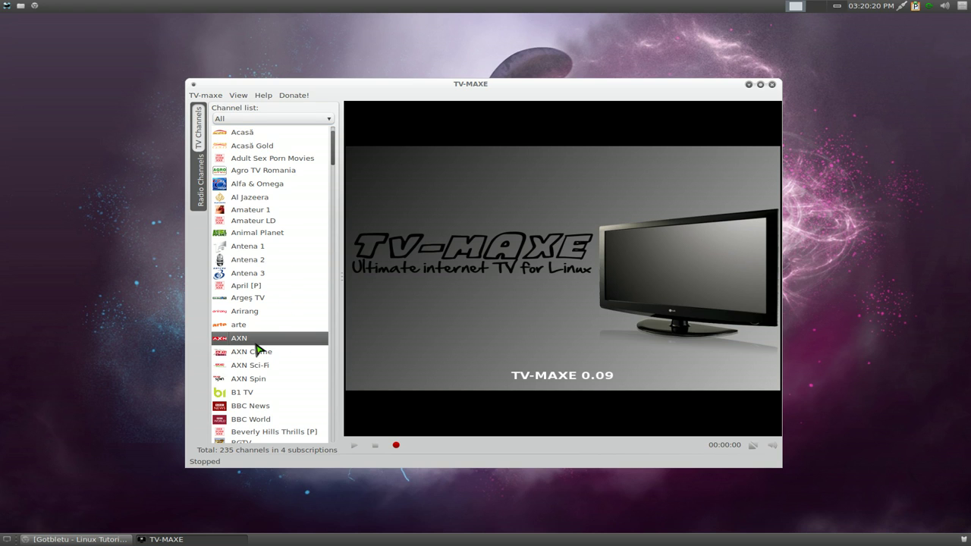
right_click(257, 349)
click(288, 404)
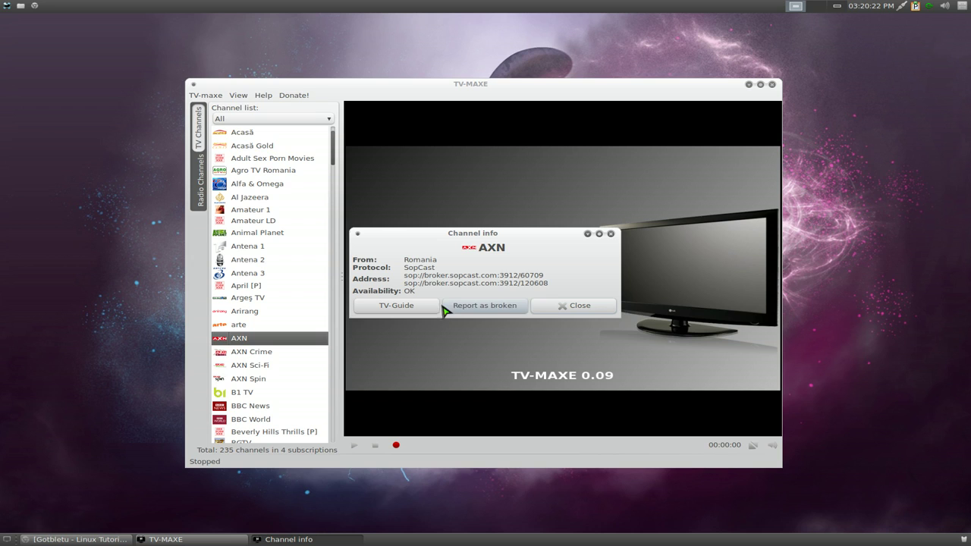
drag(418, 278, 567, 277)
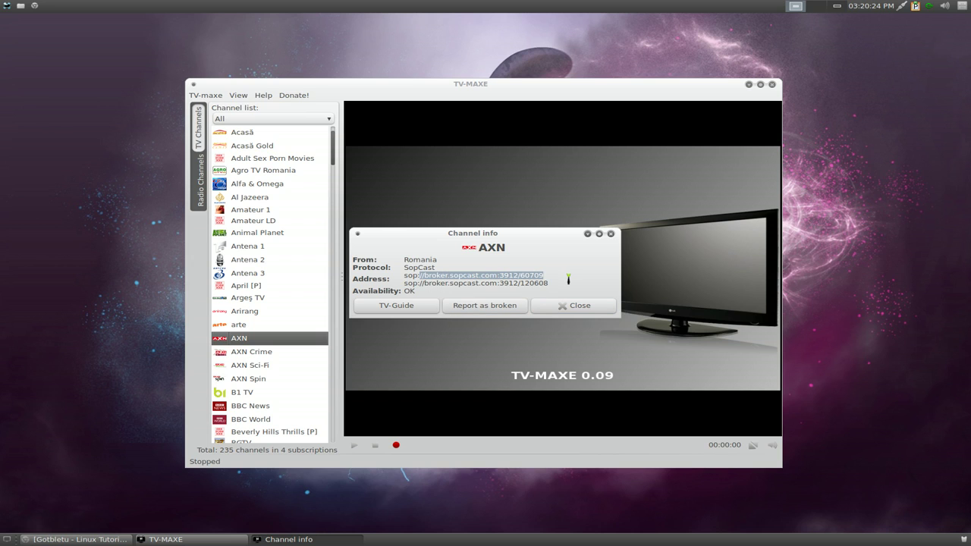
click(563, 276)
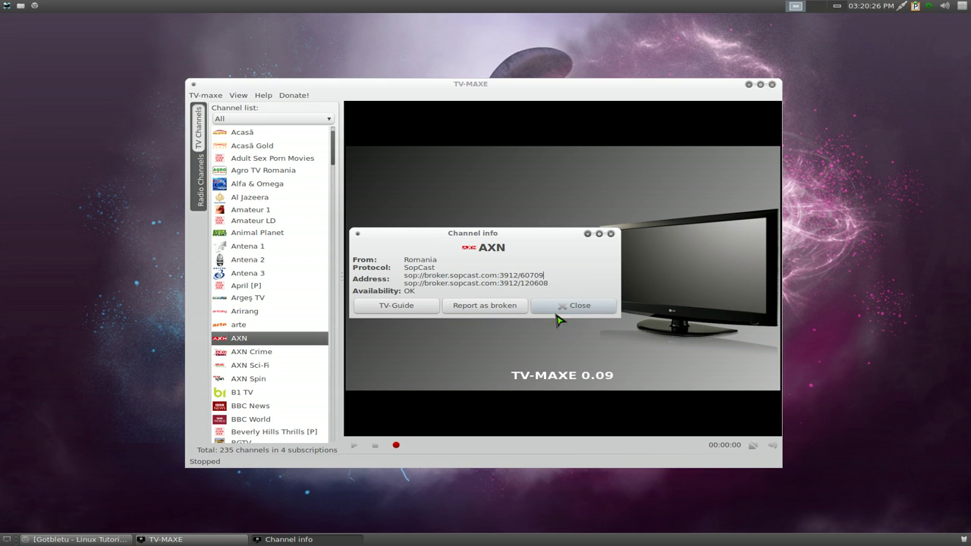
click(576, 307)
click(576, 307)
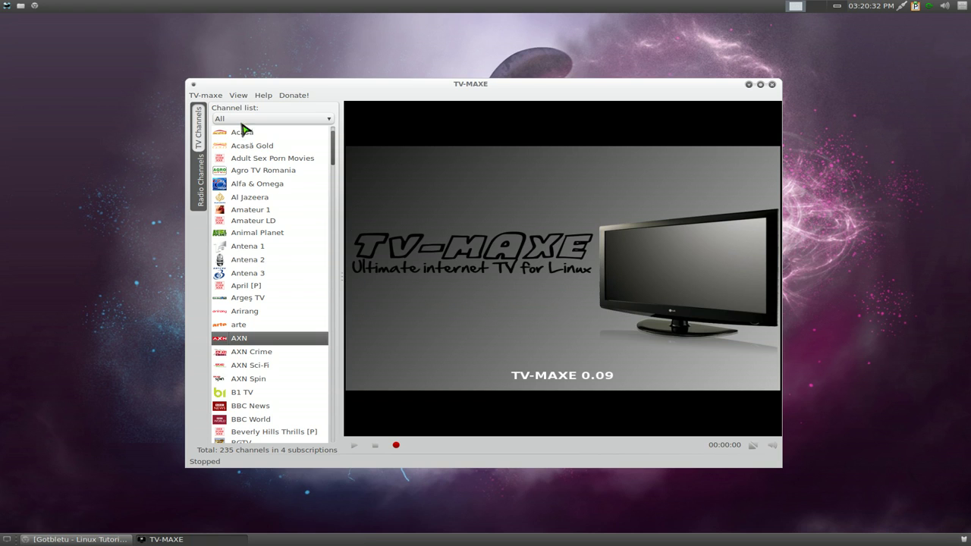
- Open the PBX account connection dialog and dismiss it without logging in
click(215, 96)
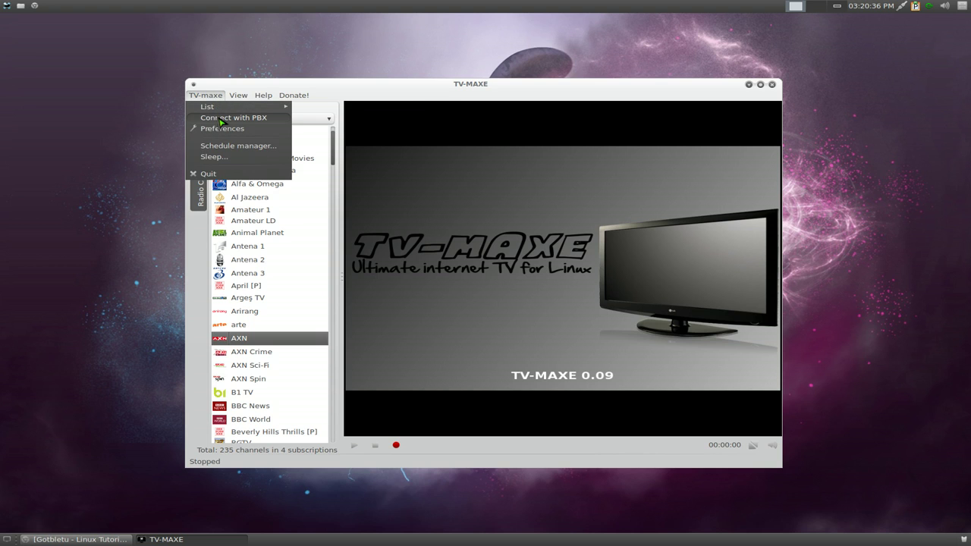
click(220, 119)
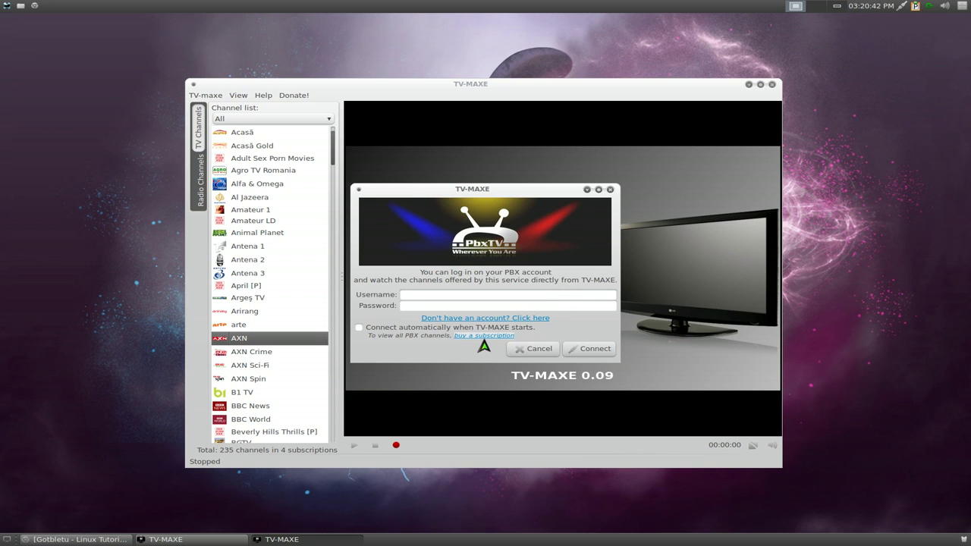
click(531, 349)
- Open the preferences, move the dialog over the main window and check the available internal player backends
click(206, 95)
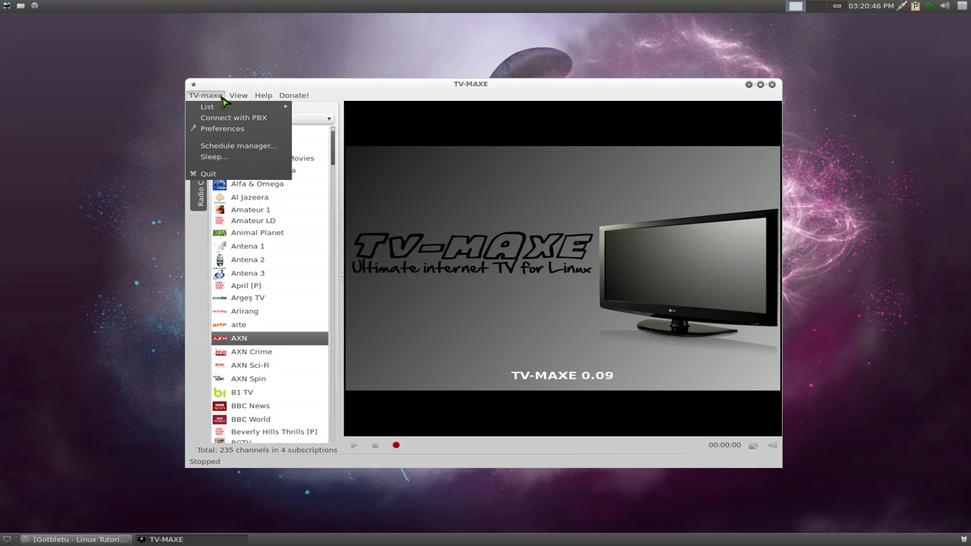
click(222, 129)
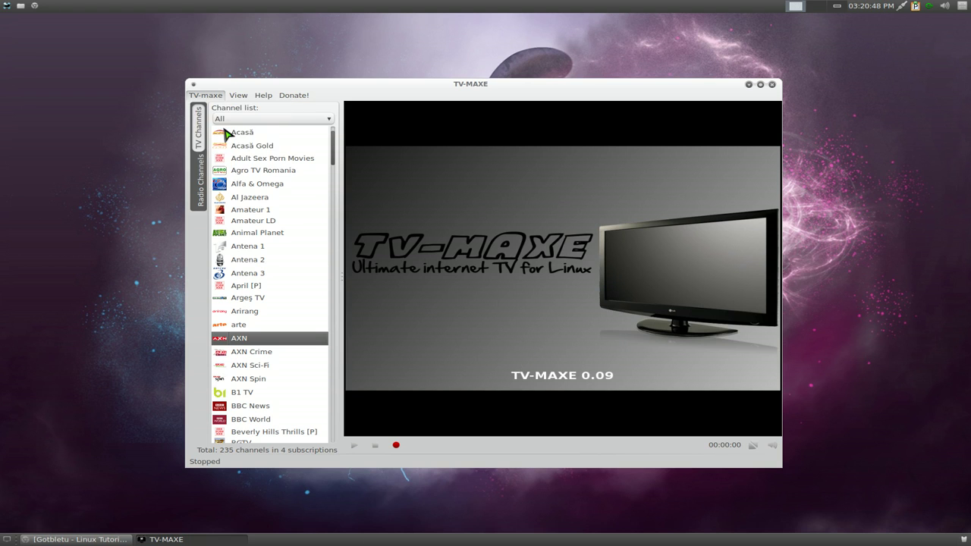
drag(815, 23, 550, 161)
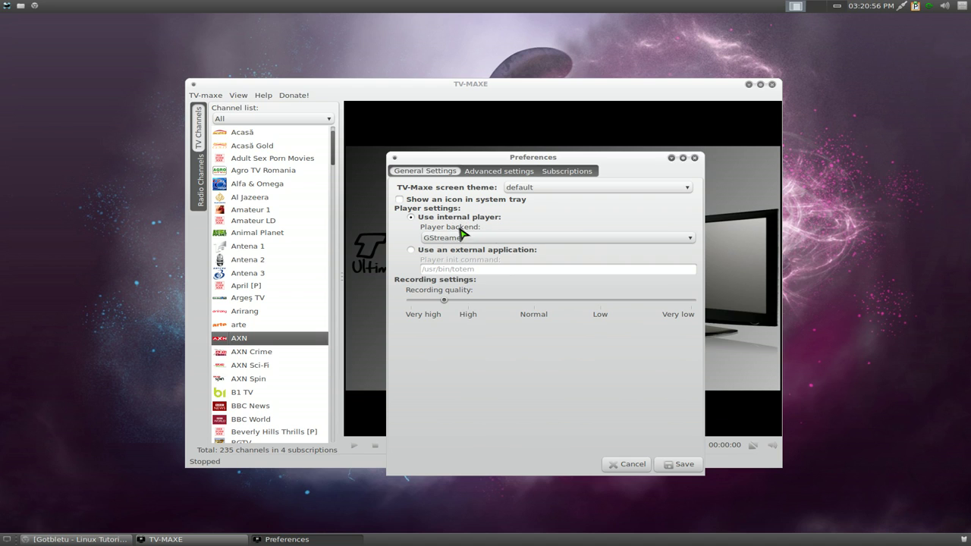
click(493, 239)
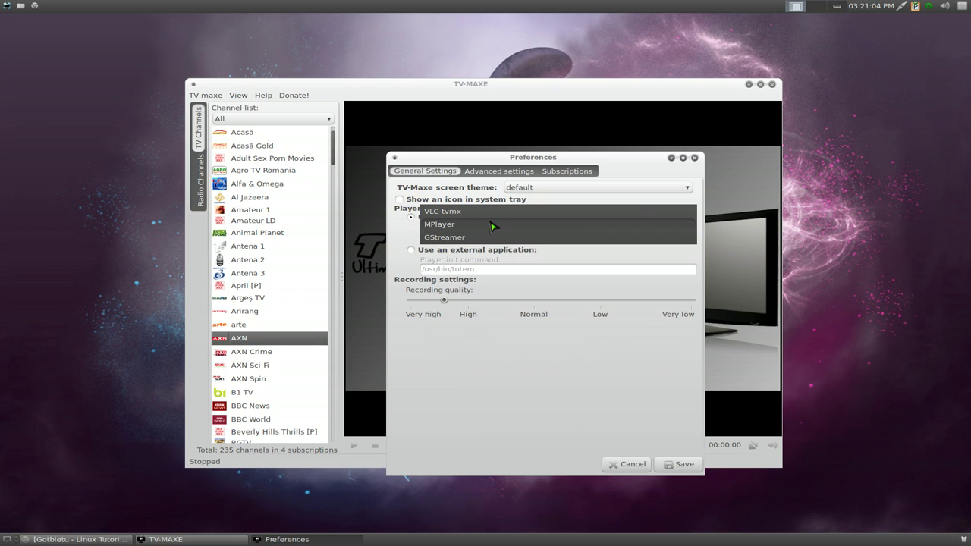
click(403, 237)
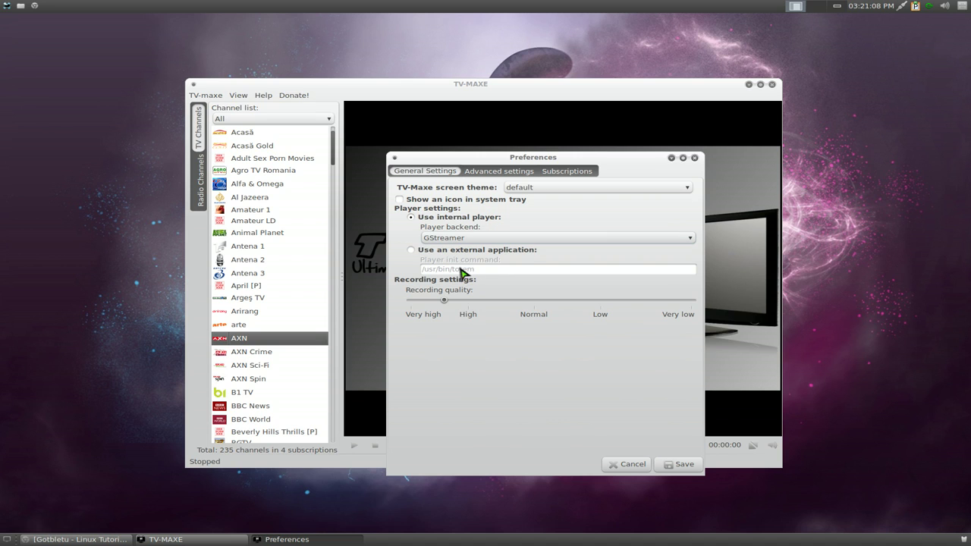
- Try the external application option for the player and switch back to the internal player
click(412, 250)
click(501, 272)
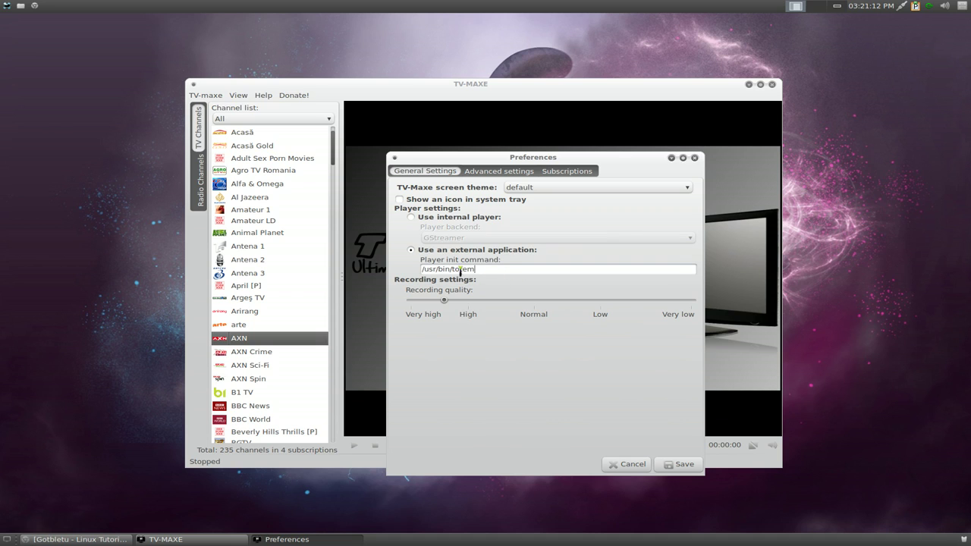
click(414, 220)
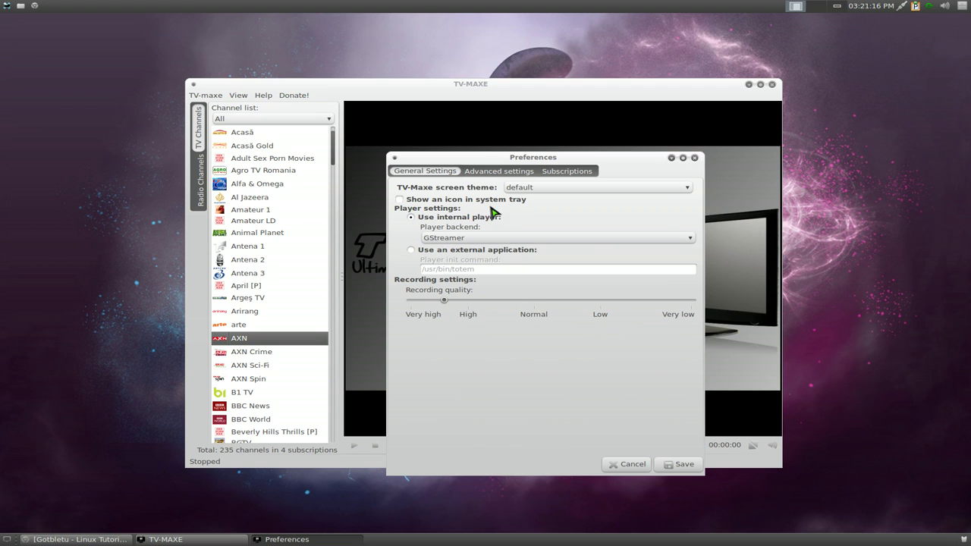
- Examine the advanced settings, covering the infrared remote controller functions and the audio codec choices for recording
click(492, 172)
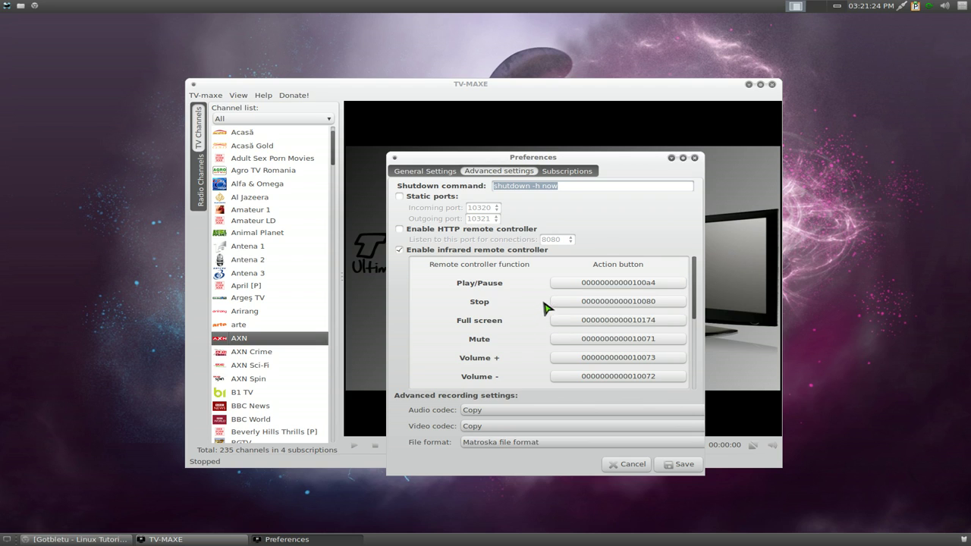
scroll(560, 307, down, 3)
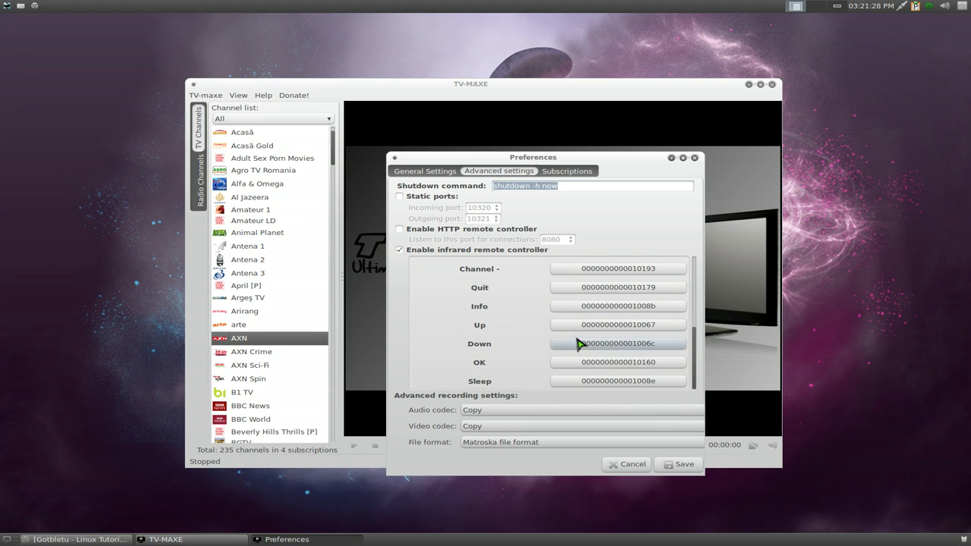
scroll(576, 338, up, 5)
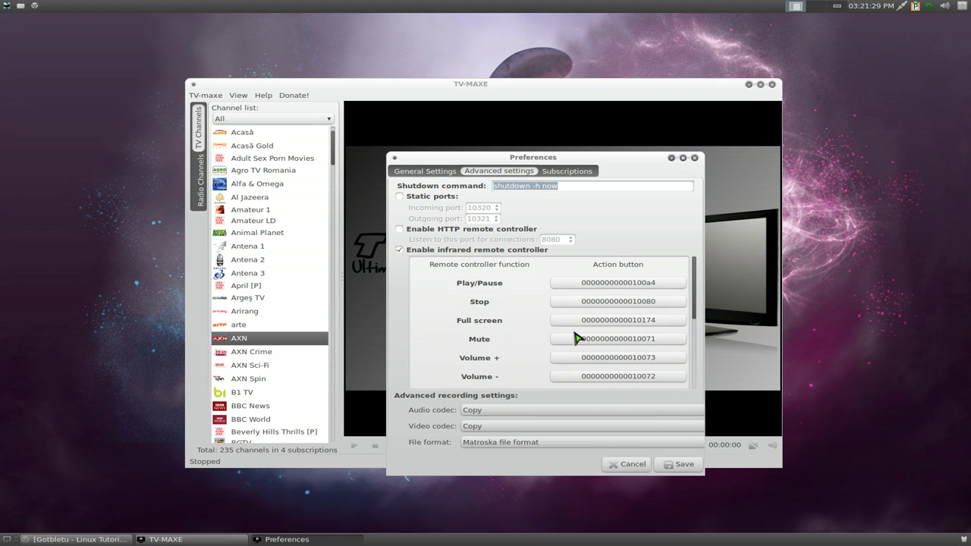
click(480, 410)
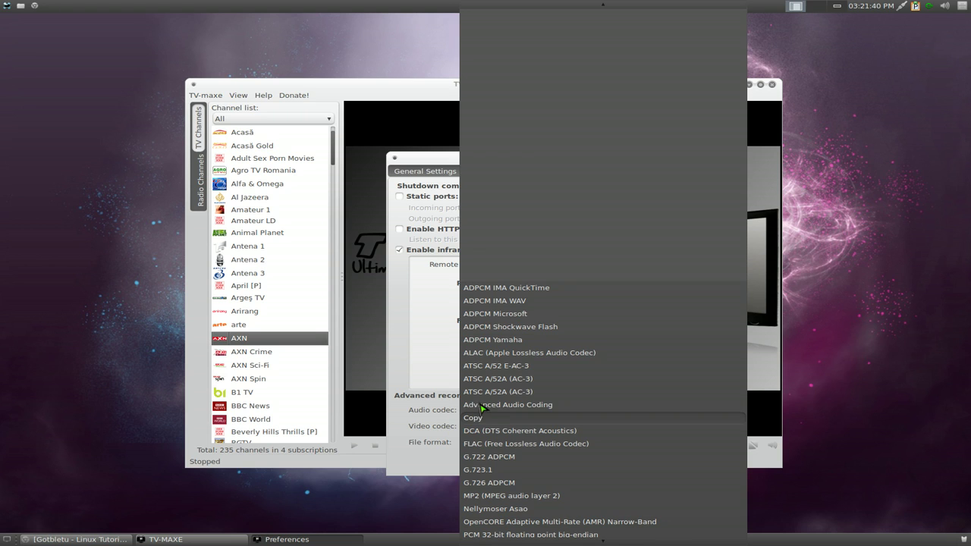
click(438, 432)
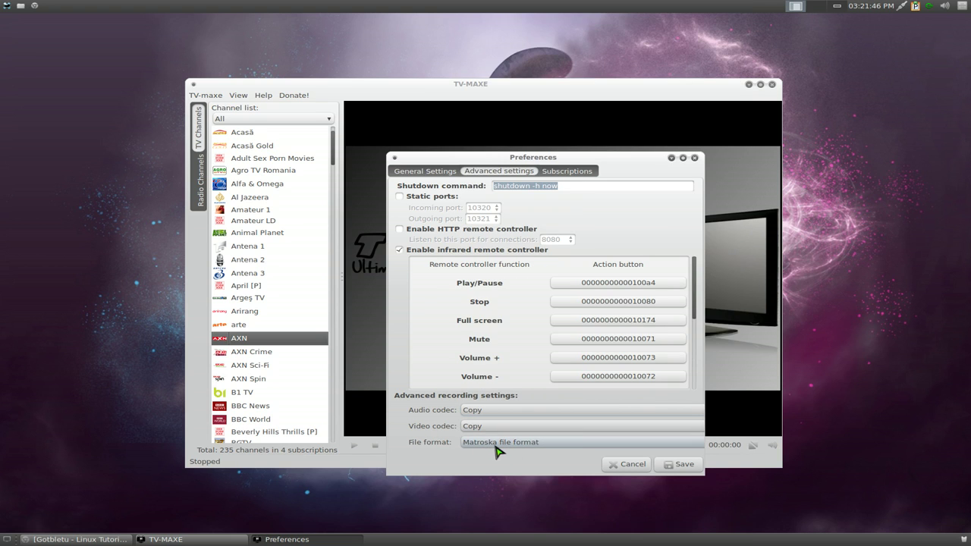
- Look through the available file formats for recordings and close the list without changing the Matroska format
click(496, 448)
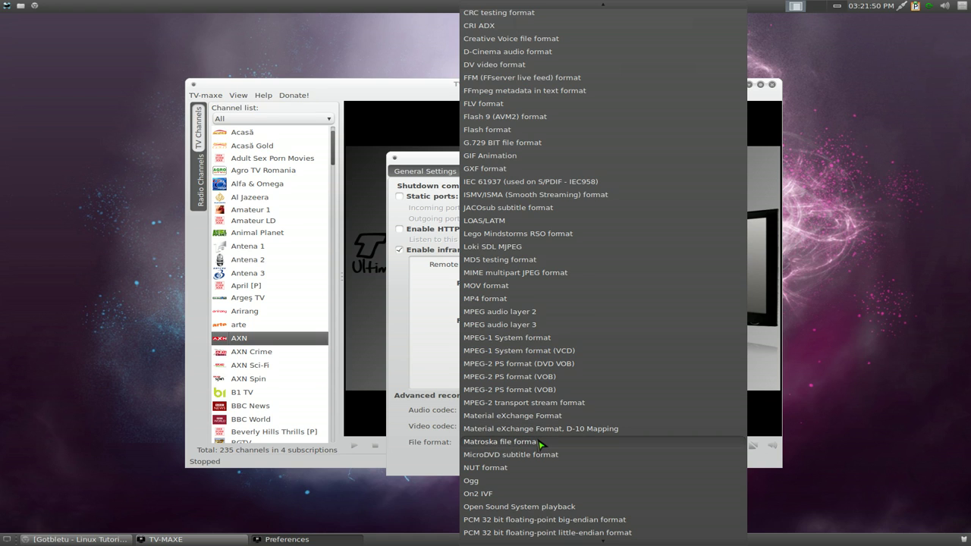
click(446, 460)
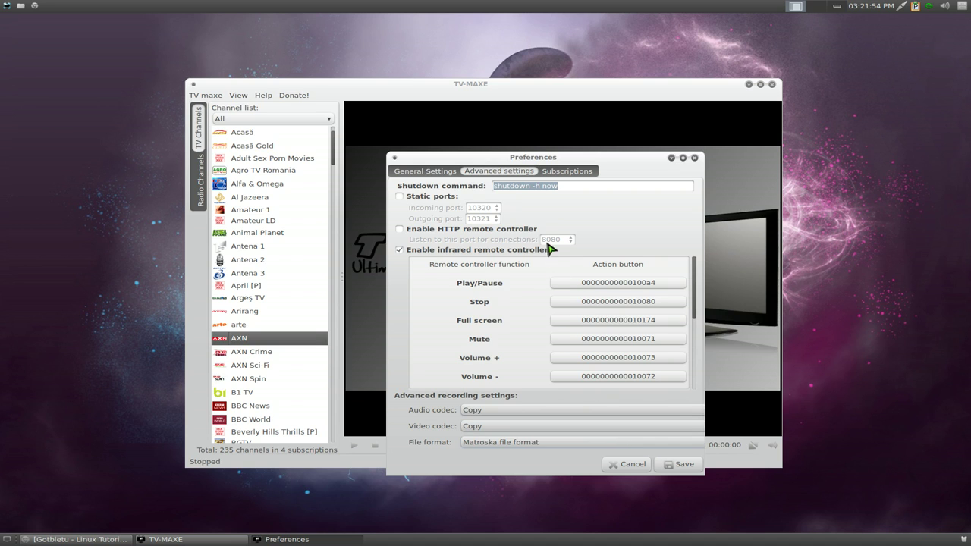
- Open the subscription preferences, follow the link to more subscription lists and find the official lists on the web page
click(561, 174)
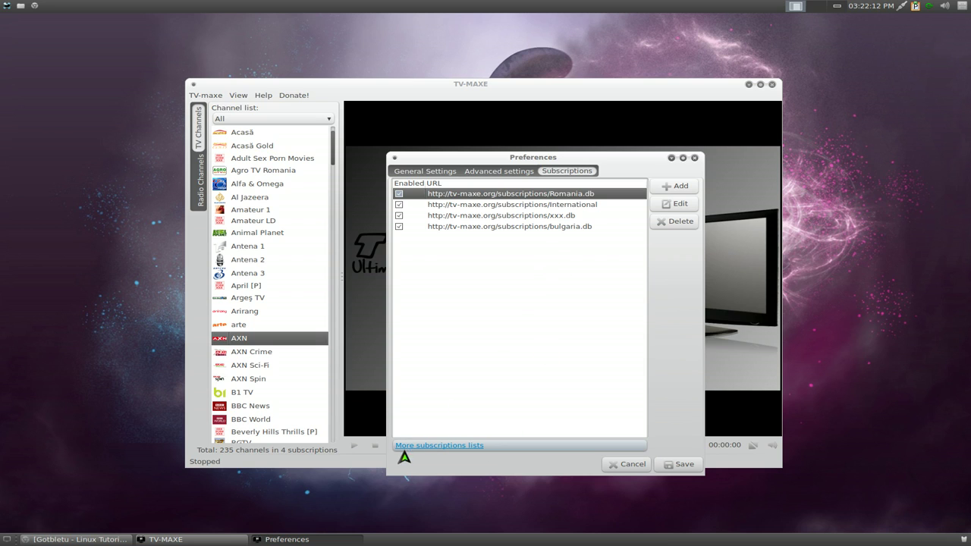
click(458, 447)
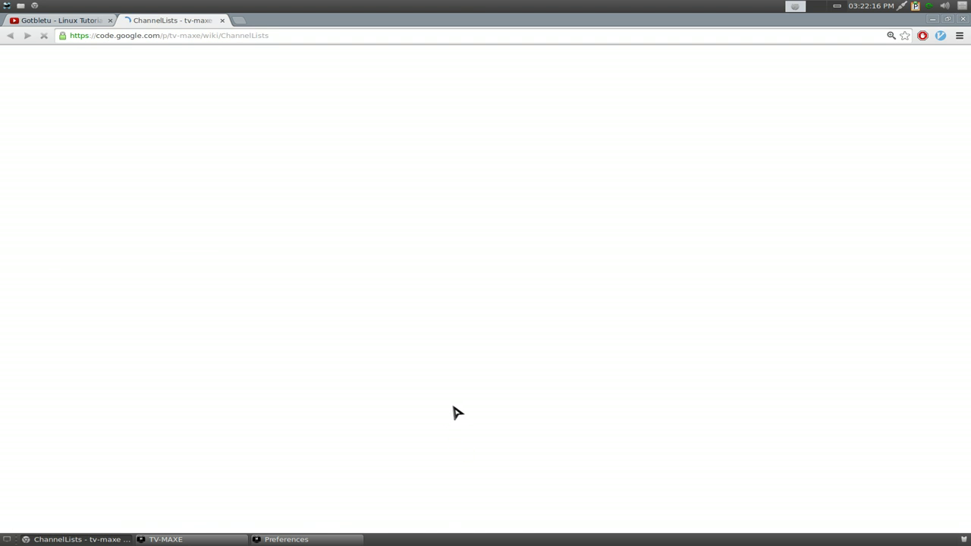
scroll(527, 343, down, 2)
scroll(526, 343, down, 3)
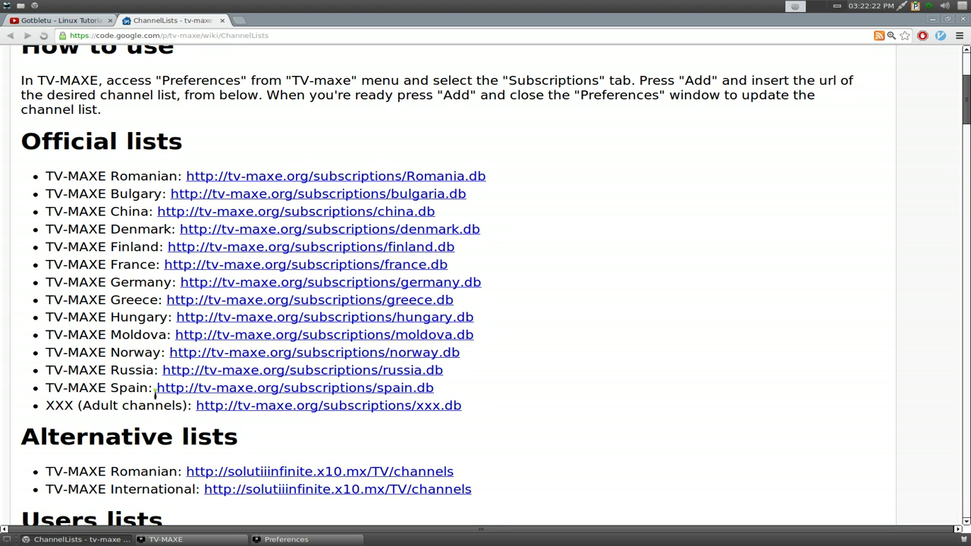
scroll(149, 381, down, 1)
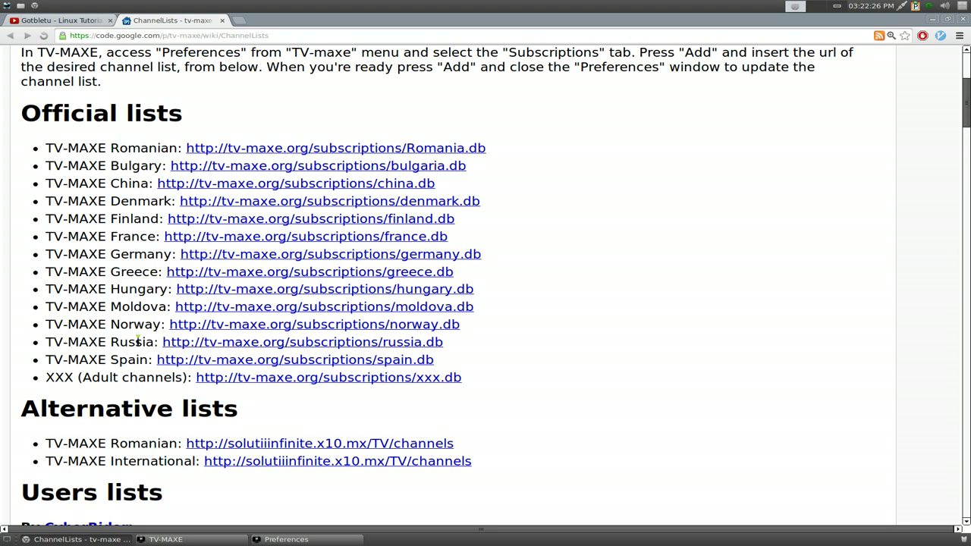
drag(459, 342, 163, 343)
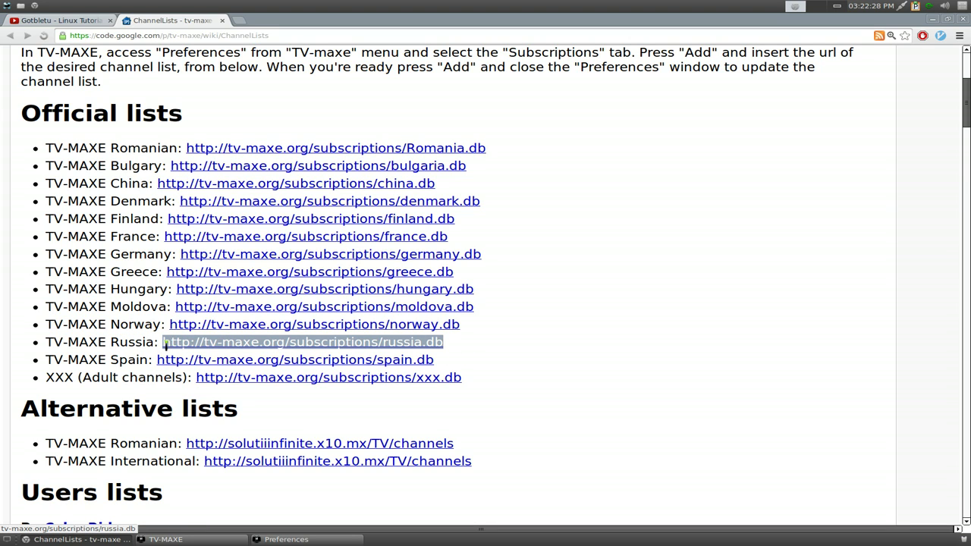
right_click(185, 346)
click(213, 406)
click(531, 365)
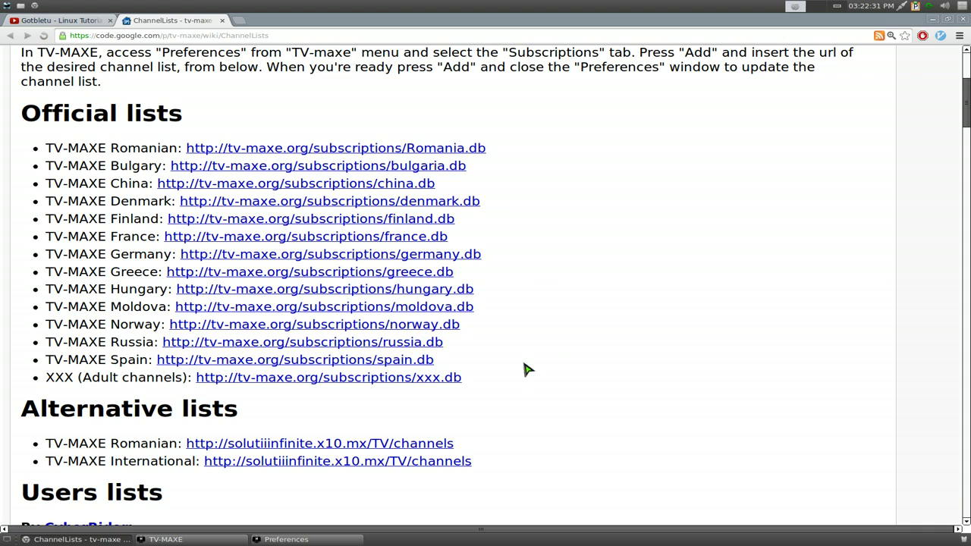
- Return to the TV-MAXE preferences, add the copied russia.db address as an enabled subscription and save the preferences
click(932, 19)
click(672, 186)
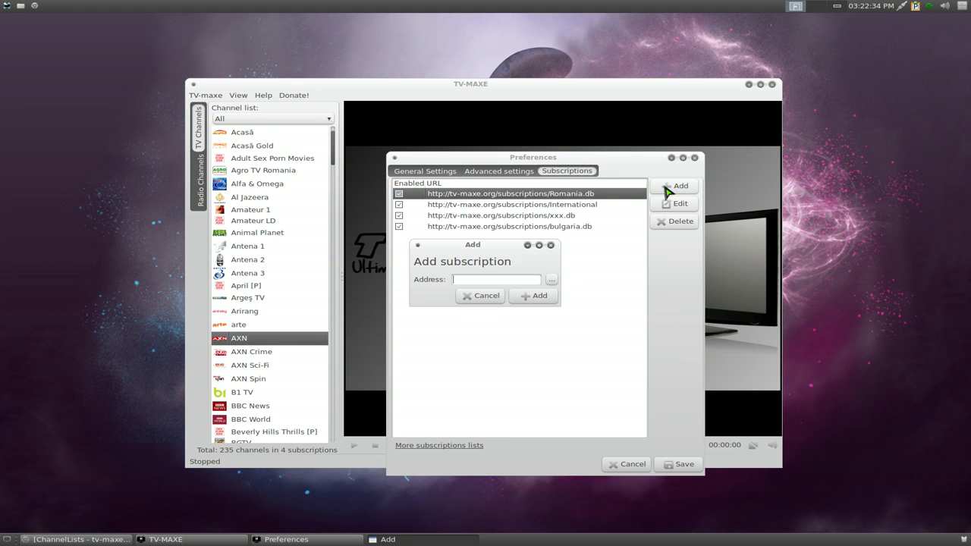
key(ctrl+v)
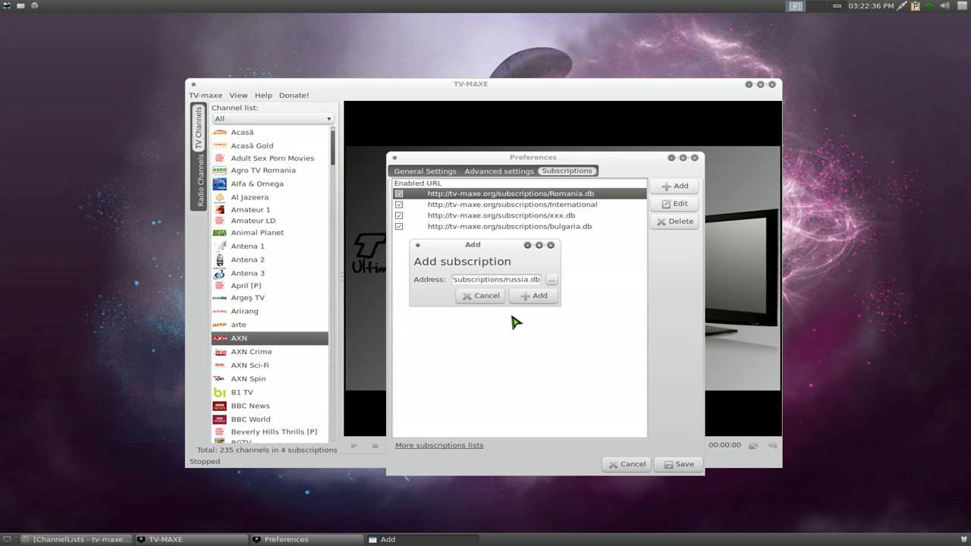
click(534, 298)
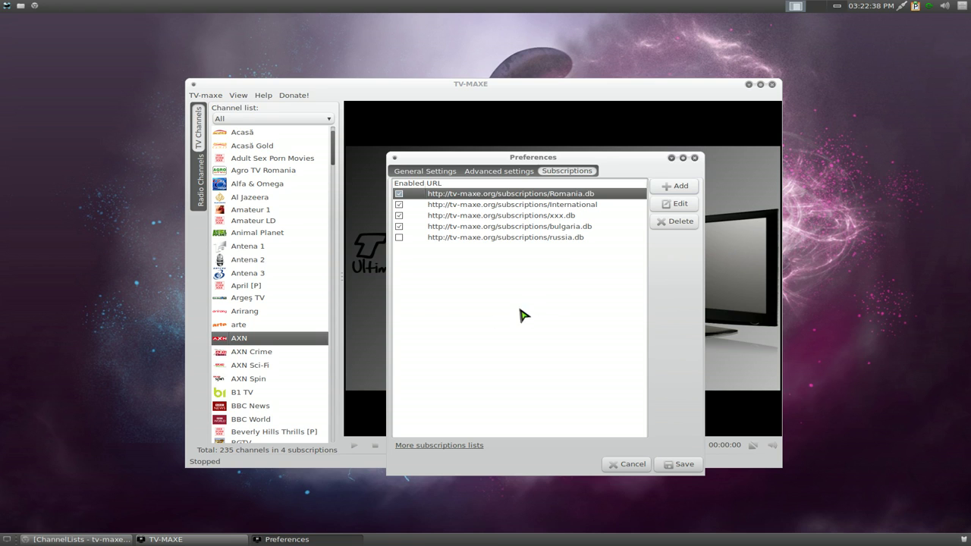
click(399, 238)
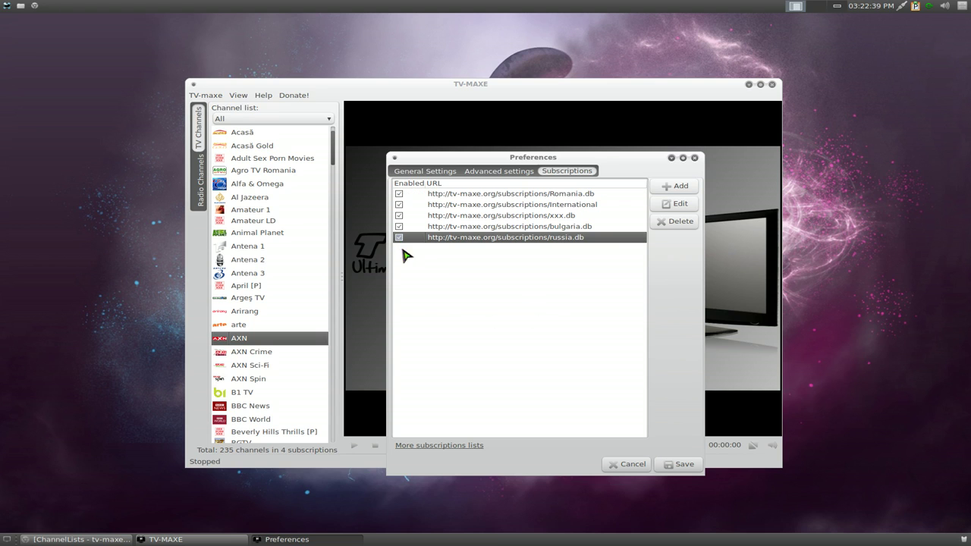
click(679, 464)
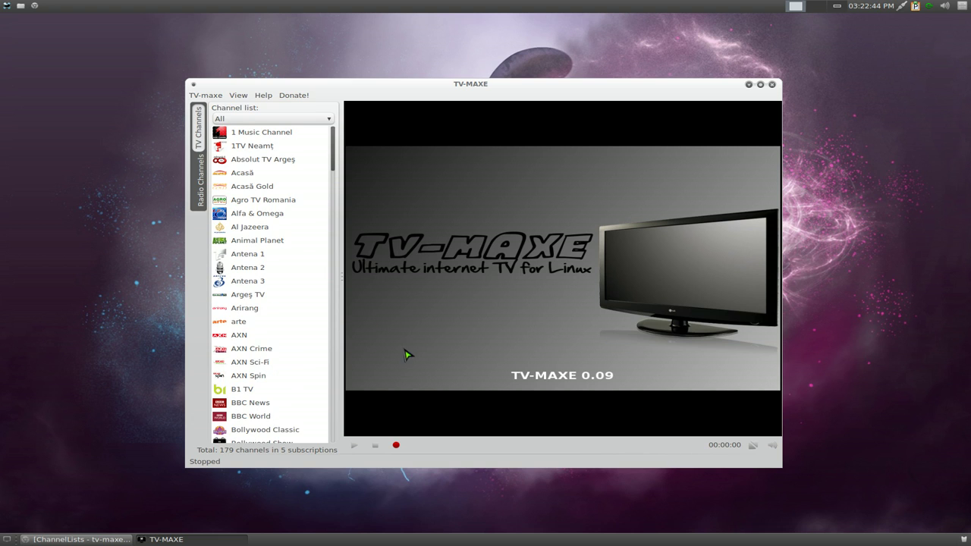
- Refresh the channel list to load the channels of the subscriptions
click(204, 96)
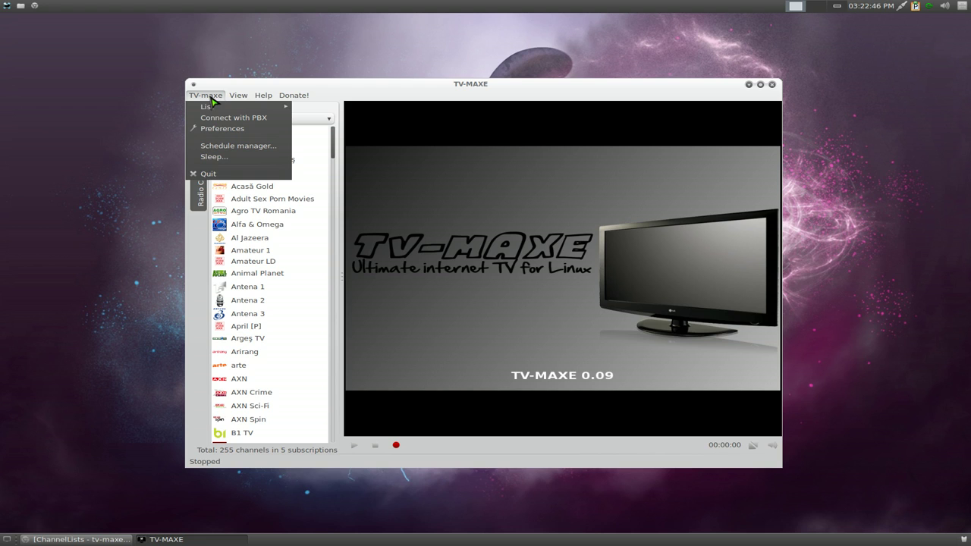
mouse_move(213, 110)
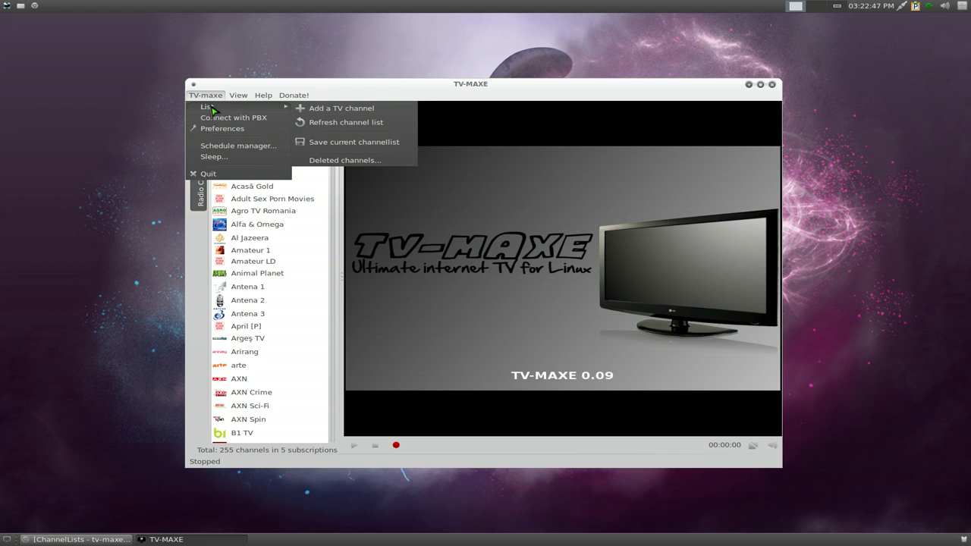
click(356, 123)
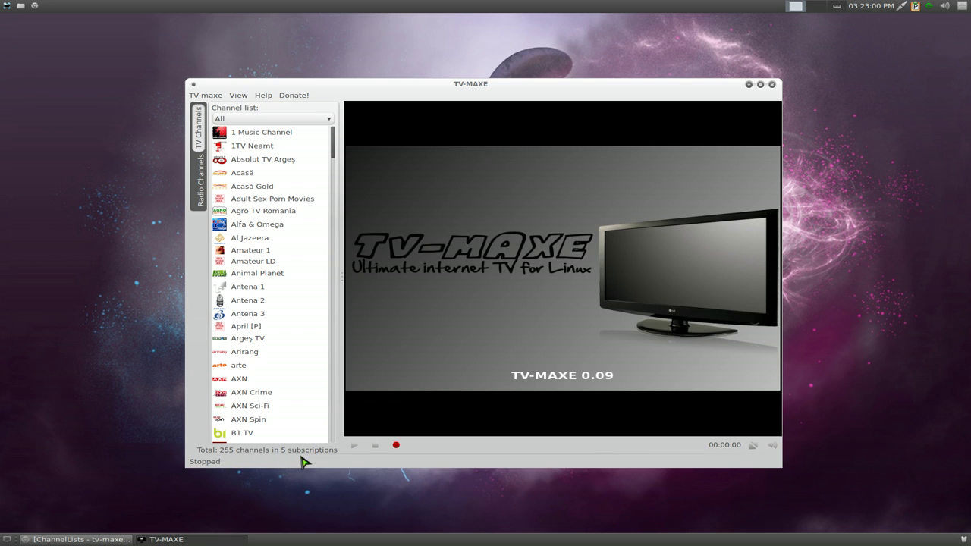
- Filter the TV channels to the Russia list and play MTV briefly before stopping playback
click(327, 119)
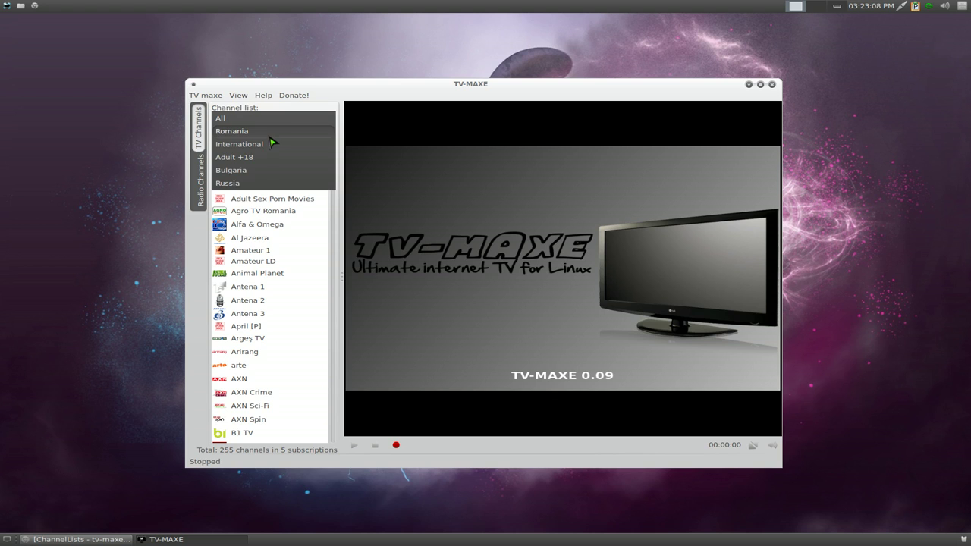
click(256, 184)
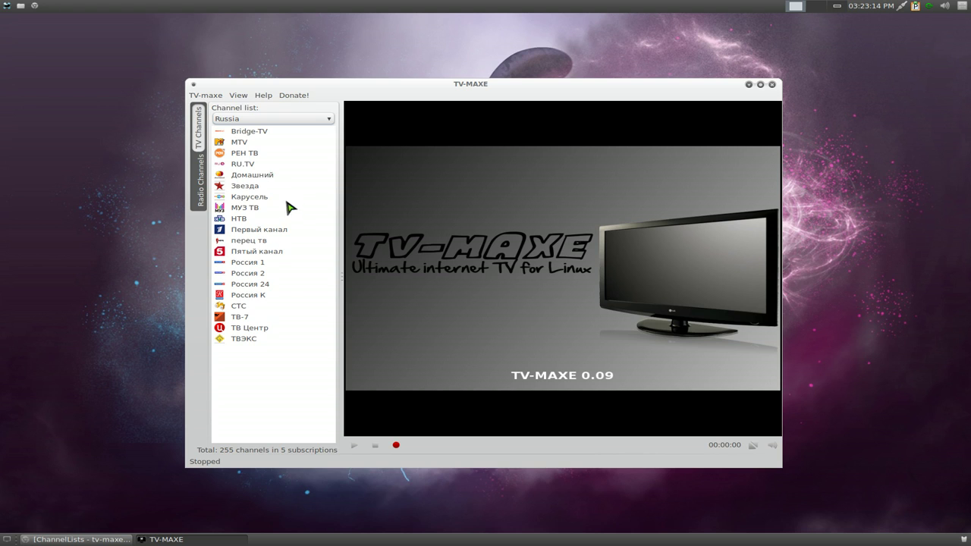
double_click(243, 144)
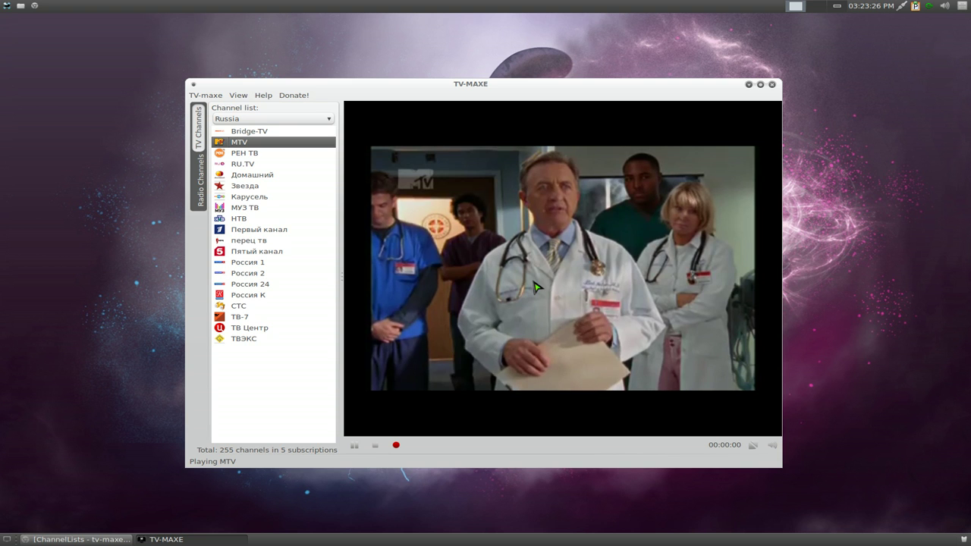
click(375, 446)
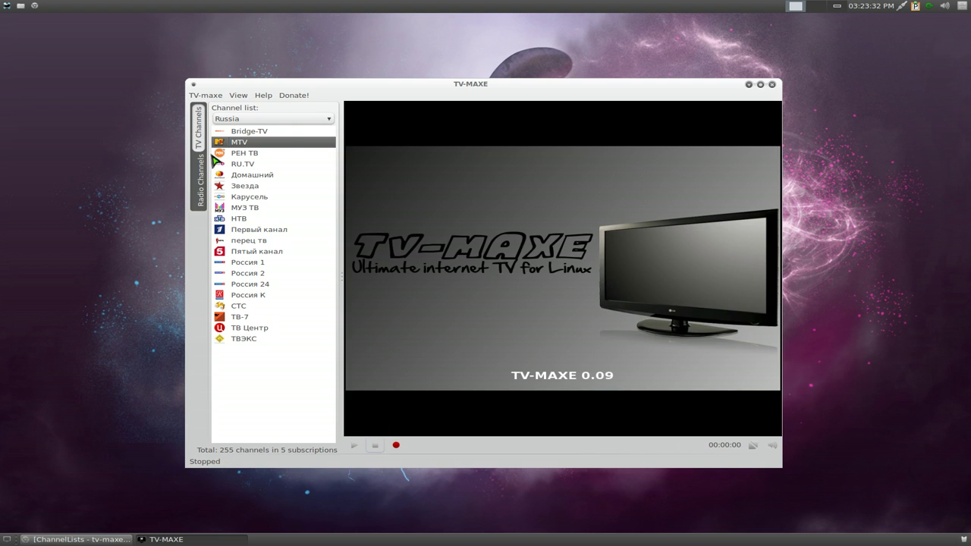
- Open the form for adding a new TV channel, look over its fields and cancel it
click(209, 96)
mouse_move(214, 111)
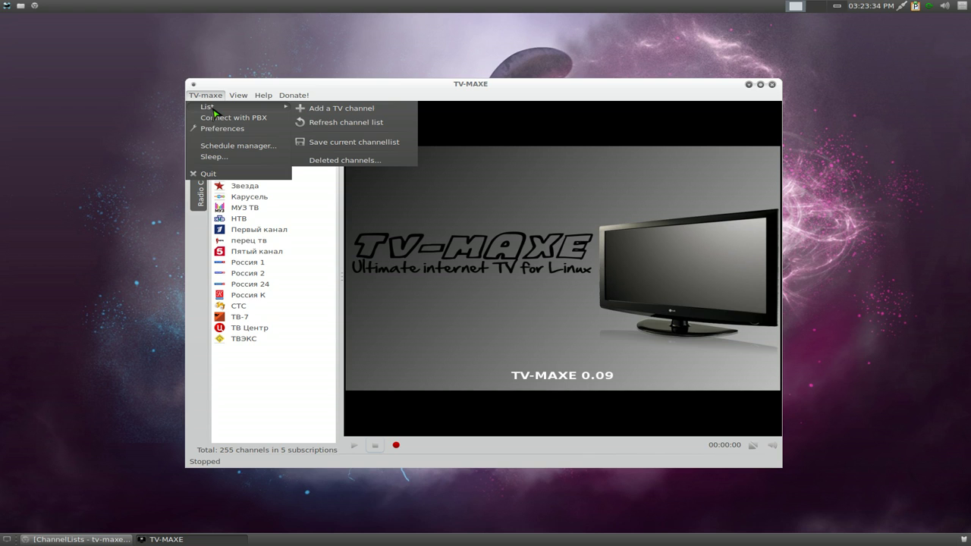
click(334, 111)
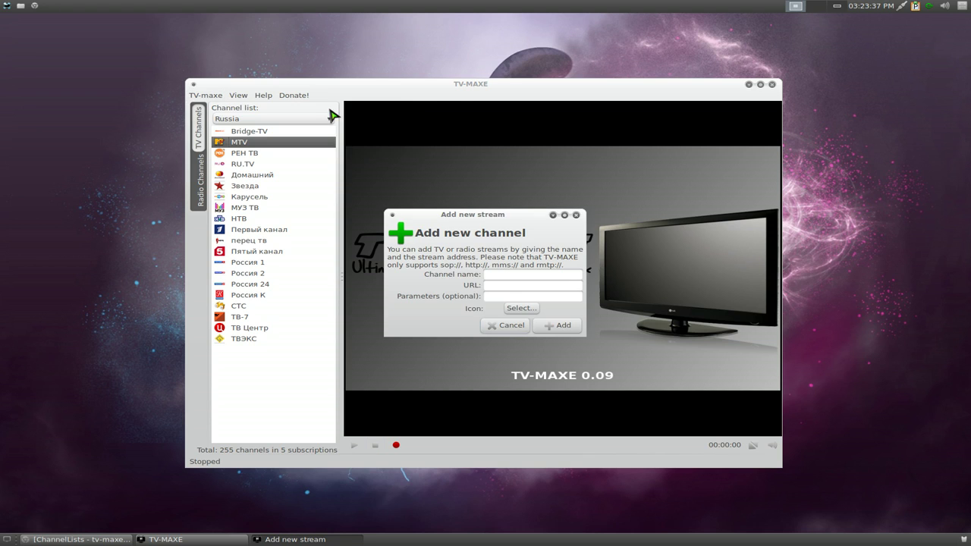
click(488, 296)
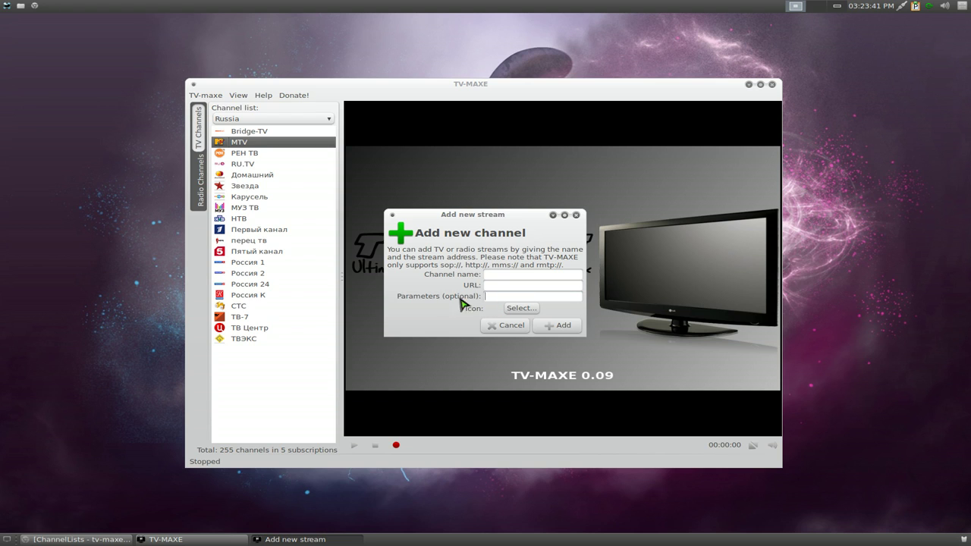
click(508, 326)
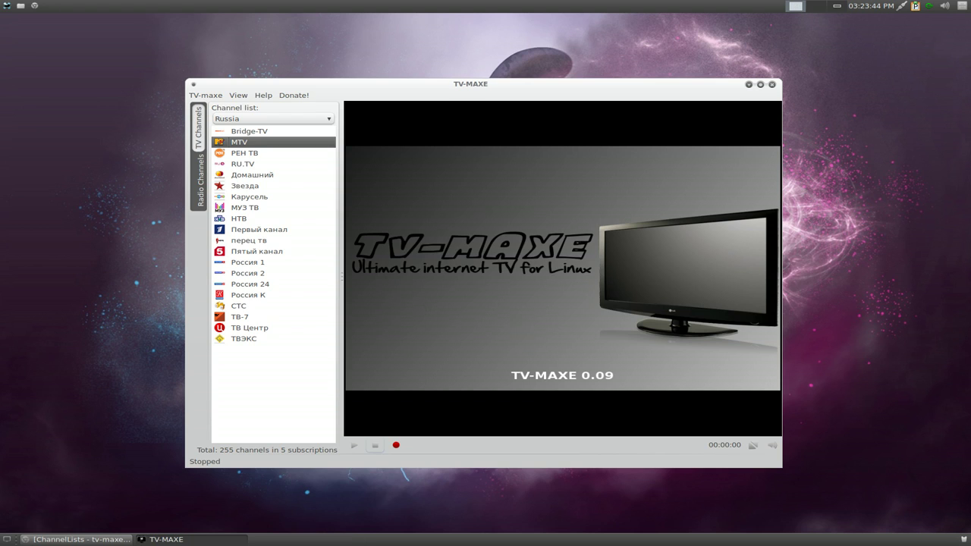
- Open the sleep settings for closing TV-MAXE after a set time and dismiss them without changes
click(215, 96)
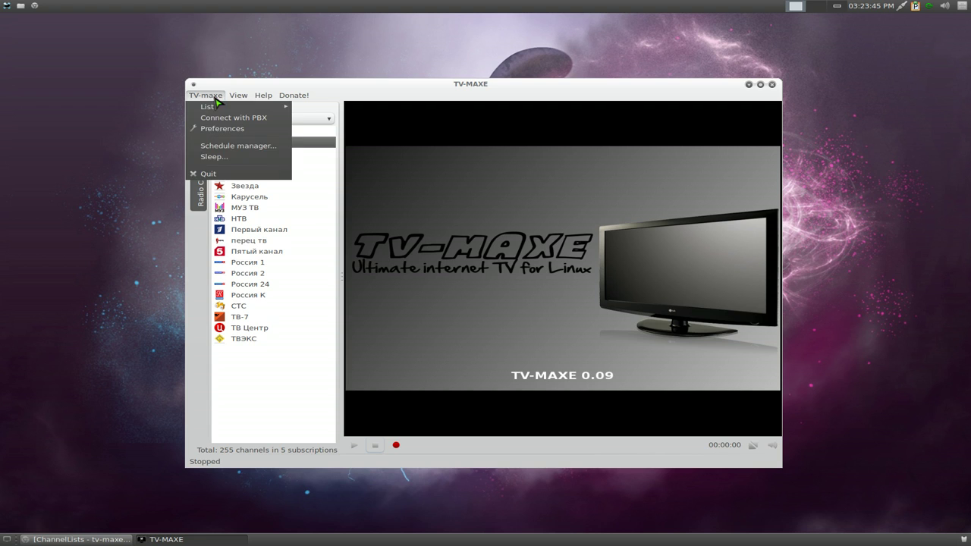
click(227, 158)
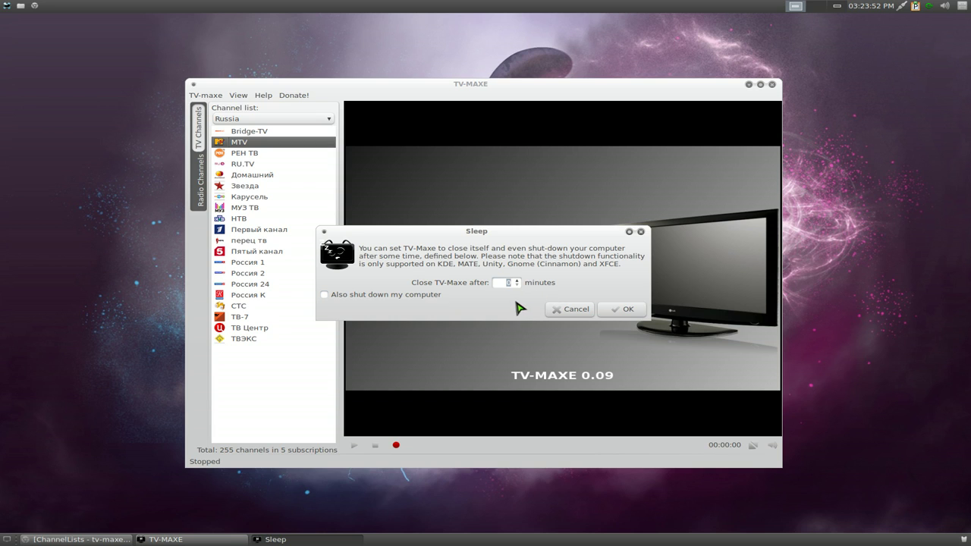
click(567, 309)
click(206, 95)
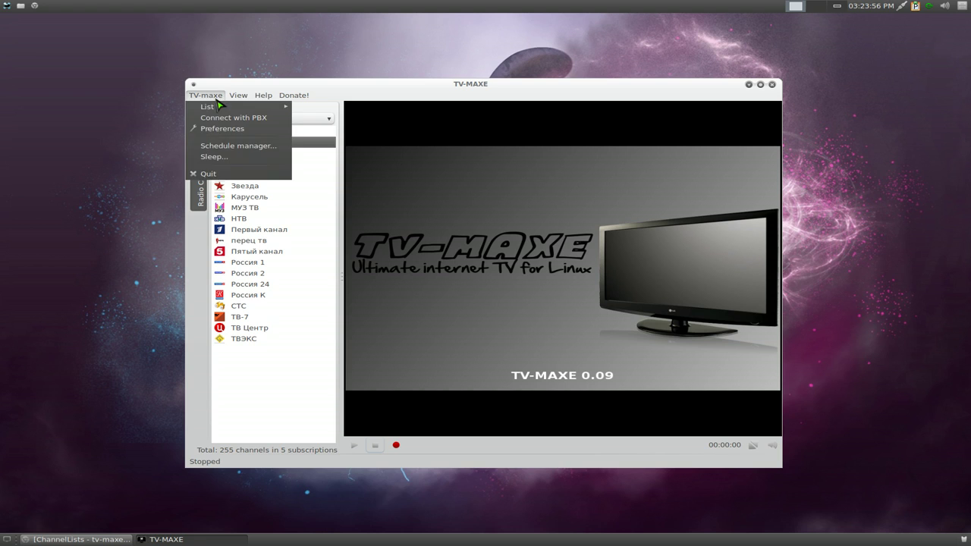
mouse_move(239, 97)
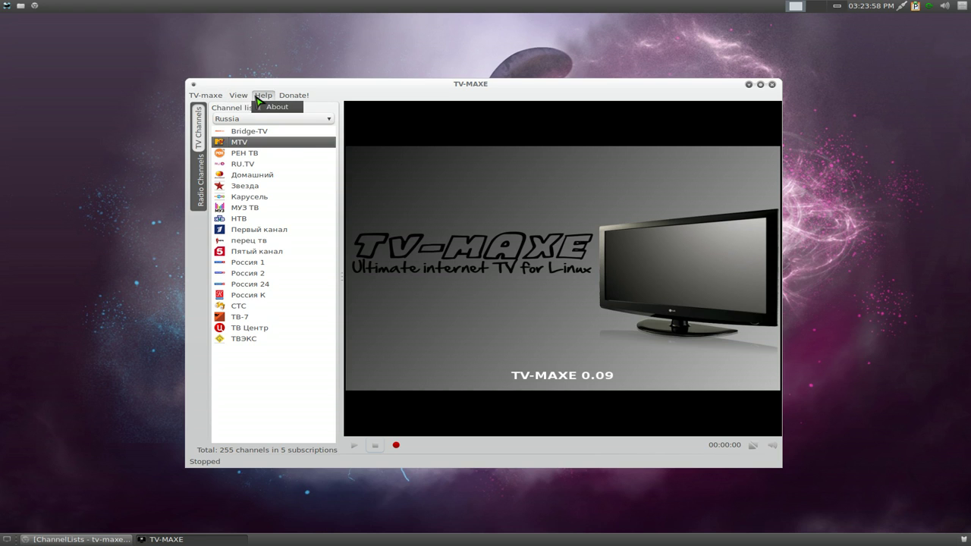
click(526, 224)
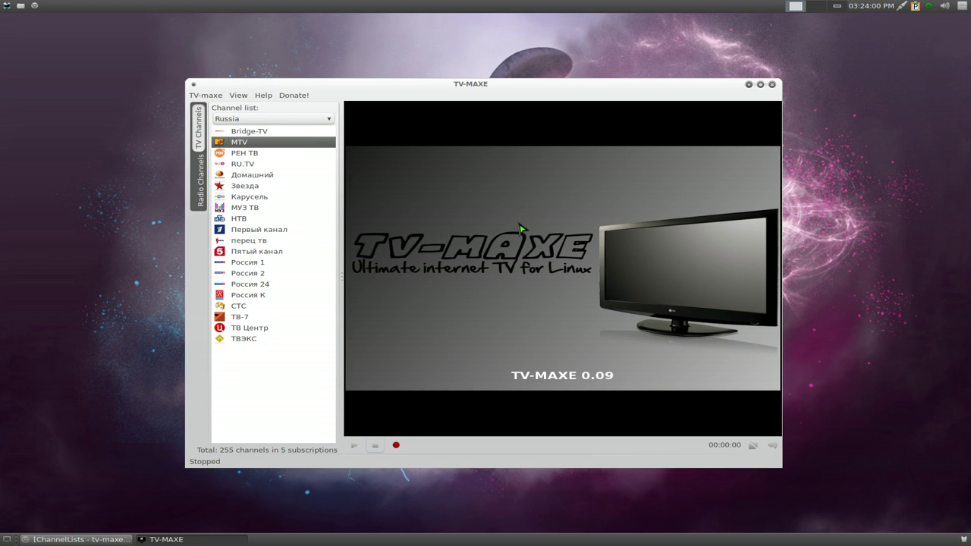
- Close the TV-MAXE window and bring up the drop-down terminal running ffmpeg
click(772, 90)
key(F12)
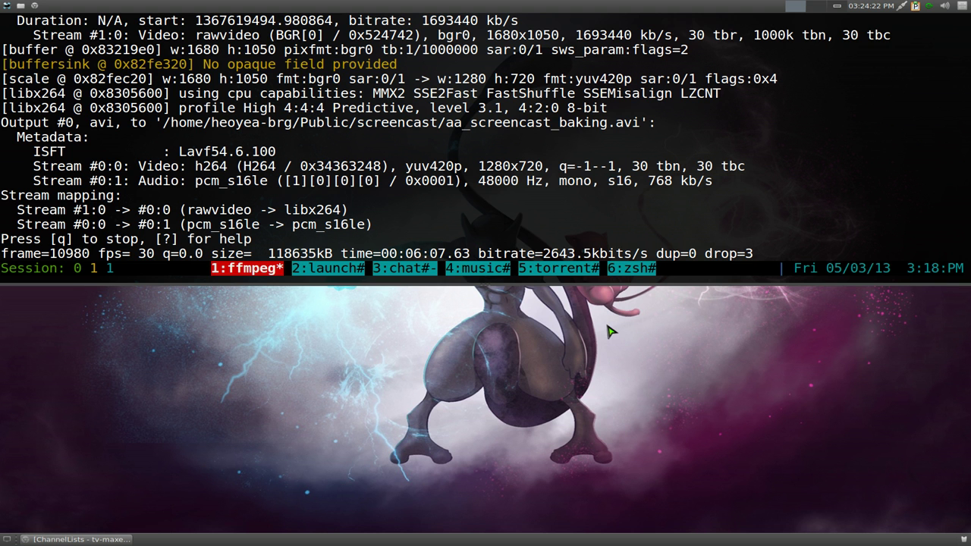